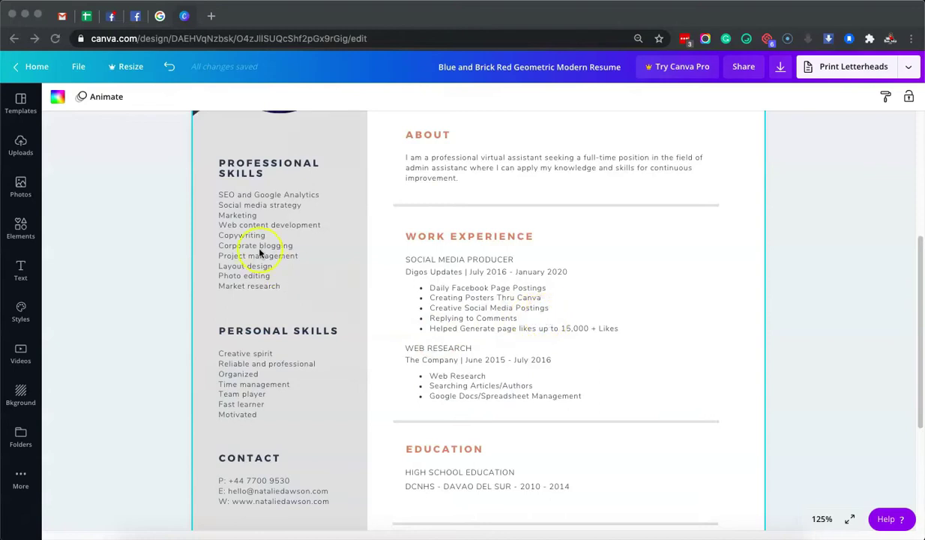
- Replace the first professional skill line with General Virtual Assistant
scroll(283, 263, "up", 3)
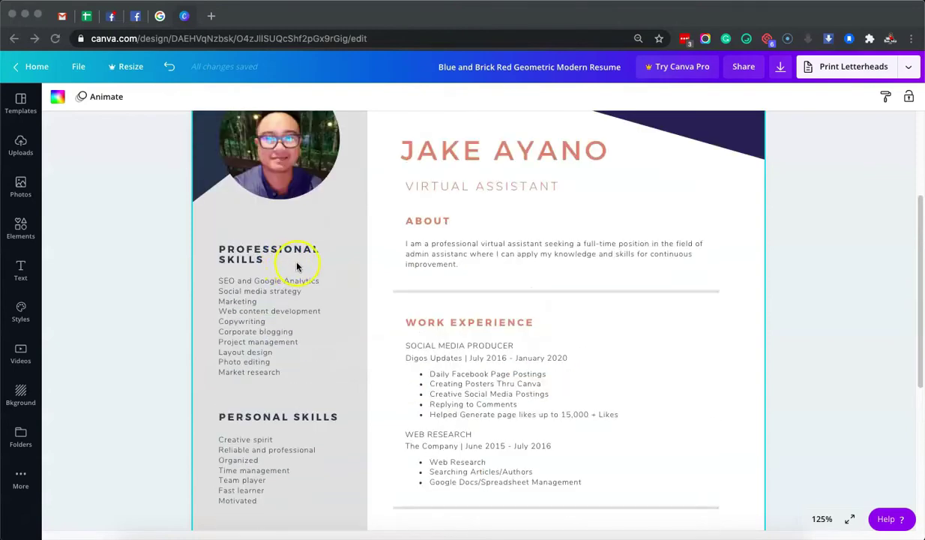
scroll(294, 268, "down", 1)
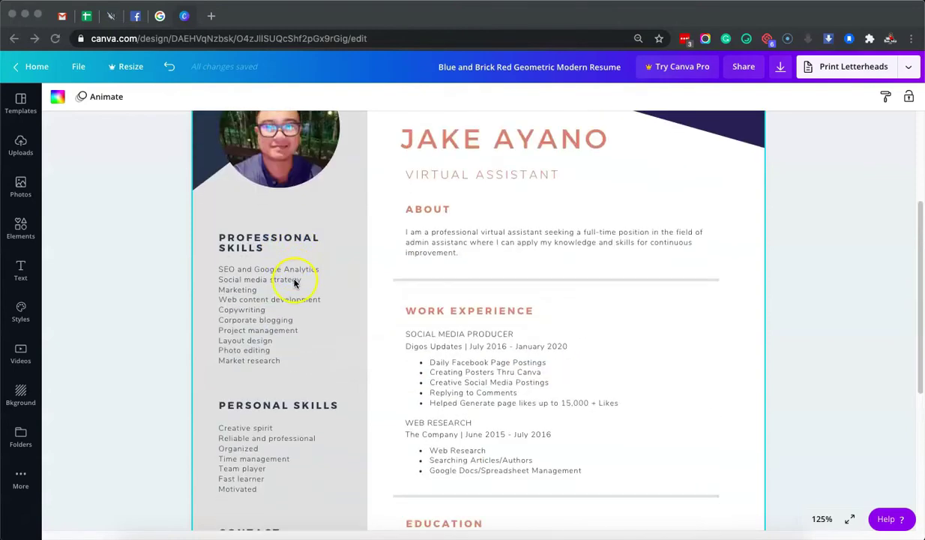
scroll(267, 266, "down", 3)
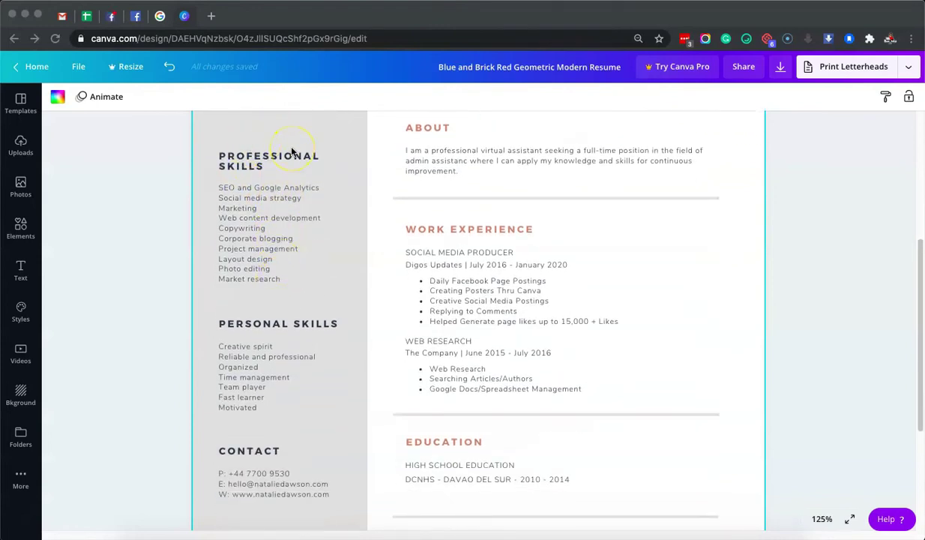
scroll(279, 233, "down", 1)
scroll(288, 270, "up", 2)
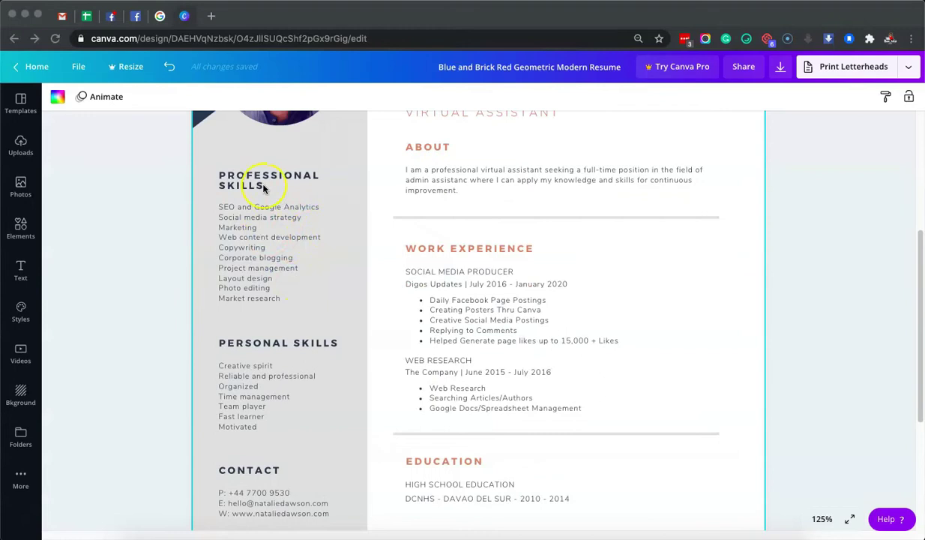
scroll(262, 248, "down", 3)
scroll(296, 217, "up", 3)
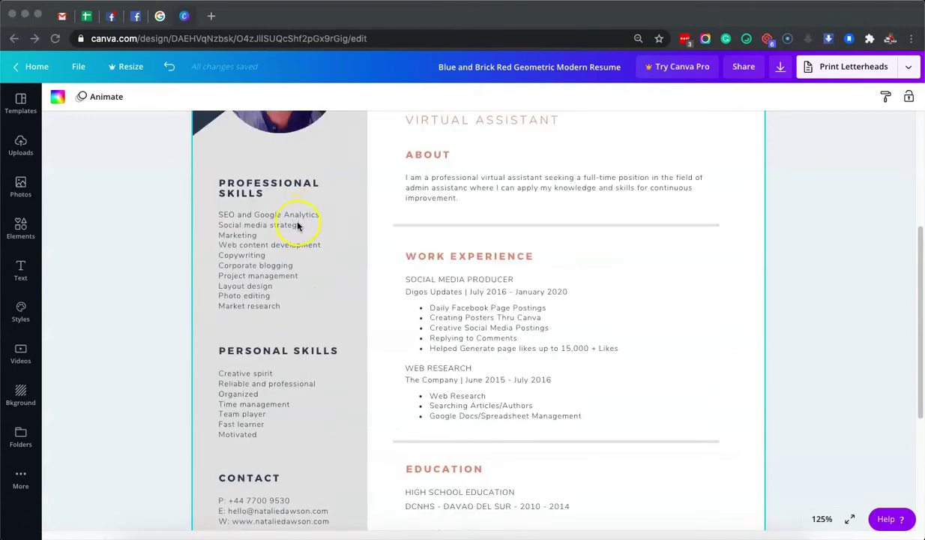
scroll(282, 252, "down", 2)
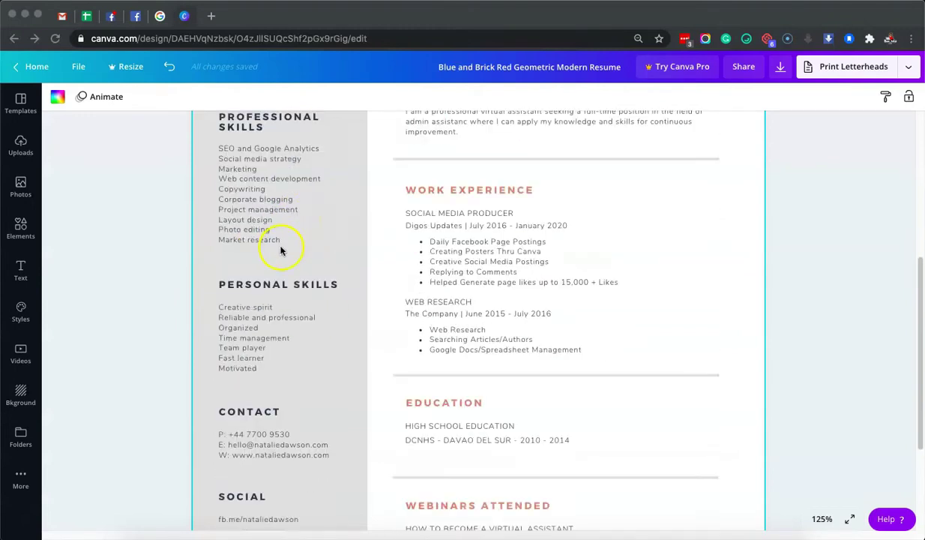
scroll(283, 255, "down", 2)
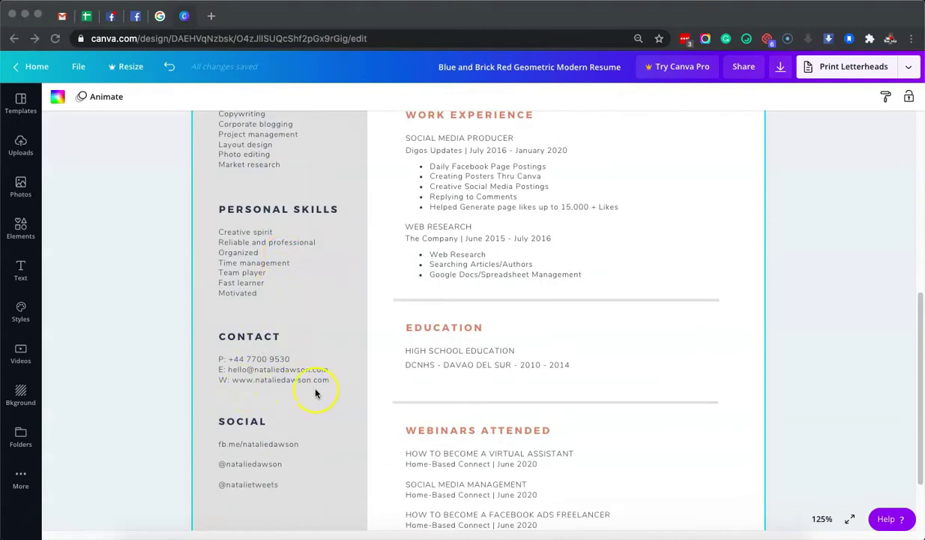
scroll(306, 389, "down", 2)
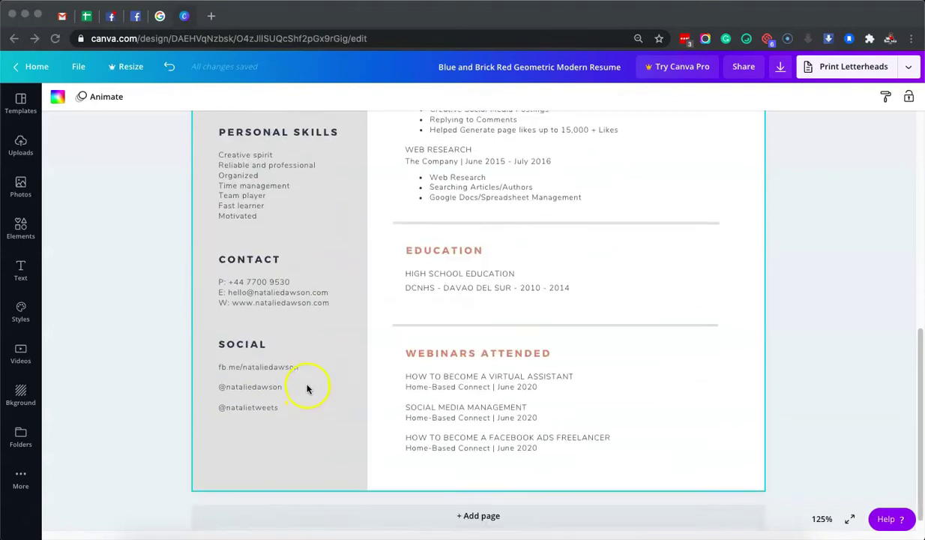
scroll(309, 385, "up", 6)
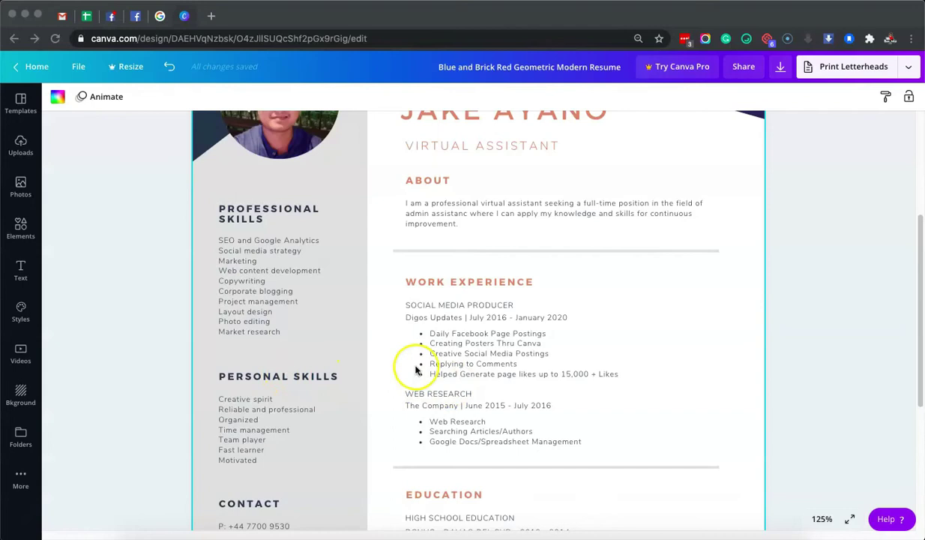
scroll(668, 272, "up", 2)
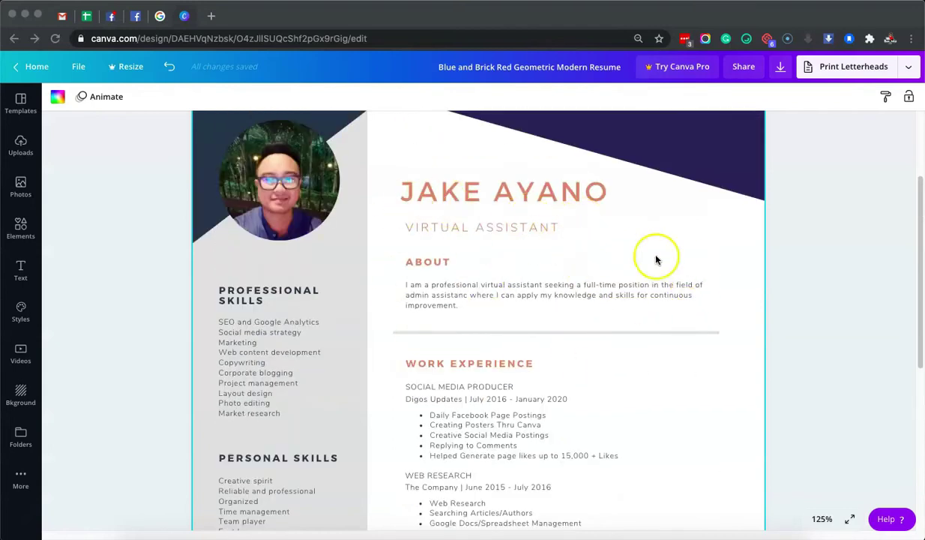
scroll(594, 316, "down", 1)
scroll(525, 278, "down", 2)
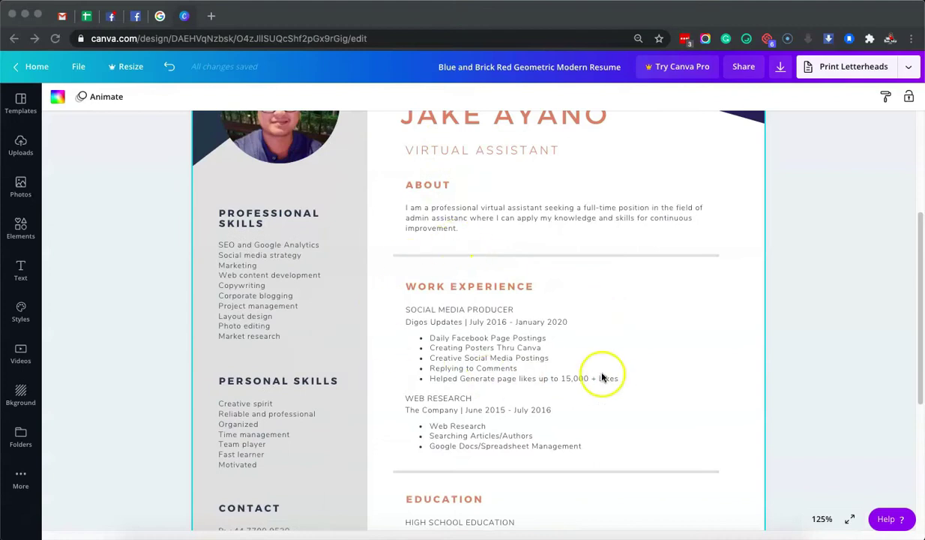
scroll(603, 377, "down", 1)
scroll(634, 363, "down", 1)
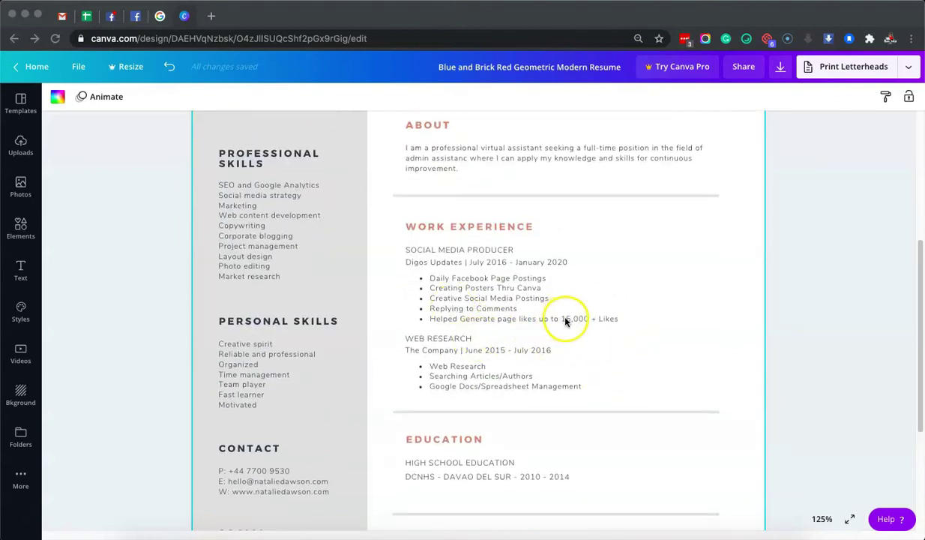
scroll(580, 337, "down", 1)
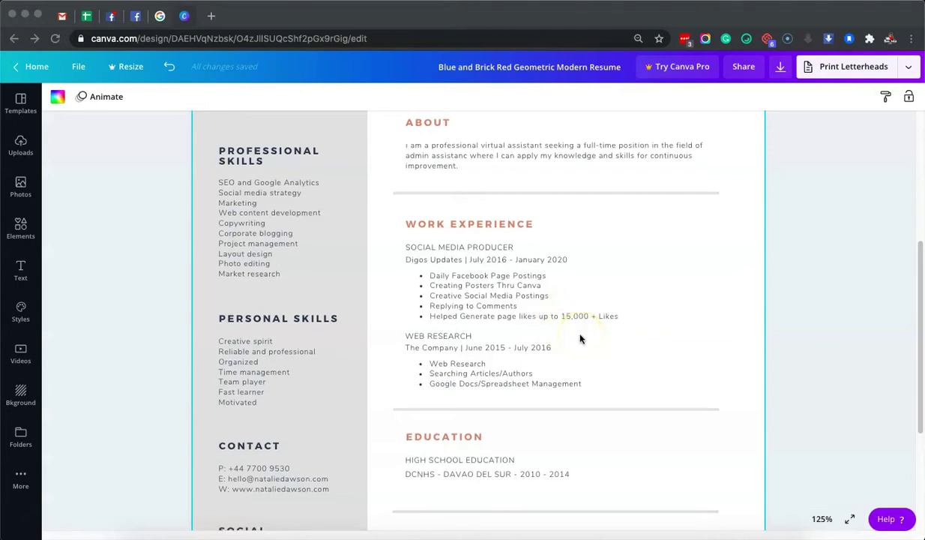
scroll(581, 340, "down", 5)
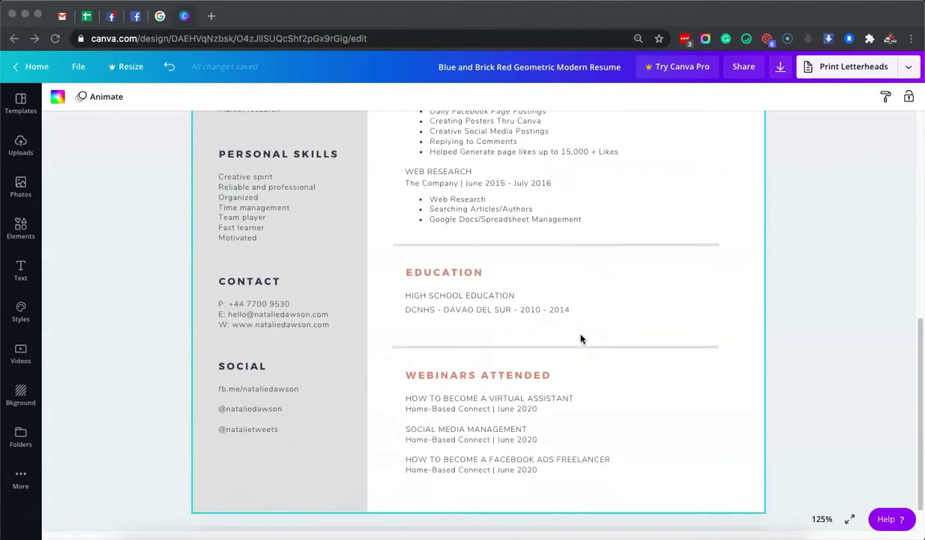
scroll(580, 340, "down", 1)
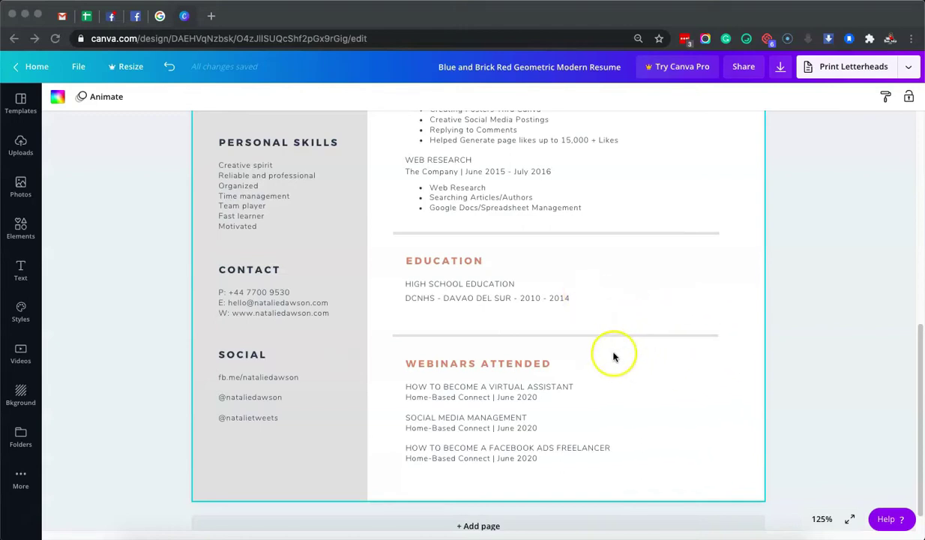
scroll(553, 410, "up", 5)
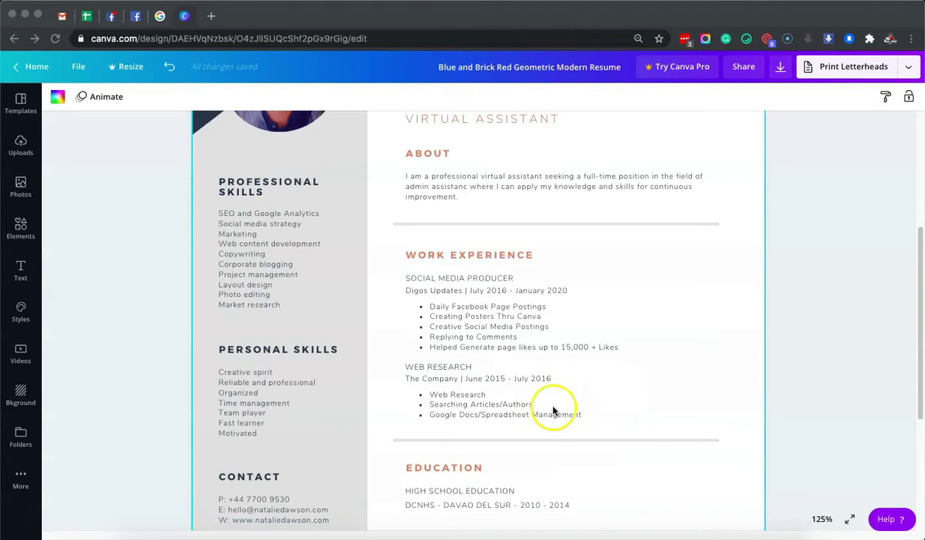
scroll(328, 340, "up", 1)
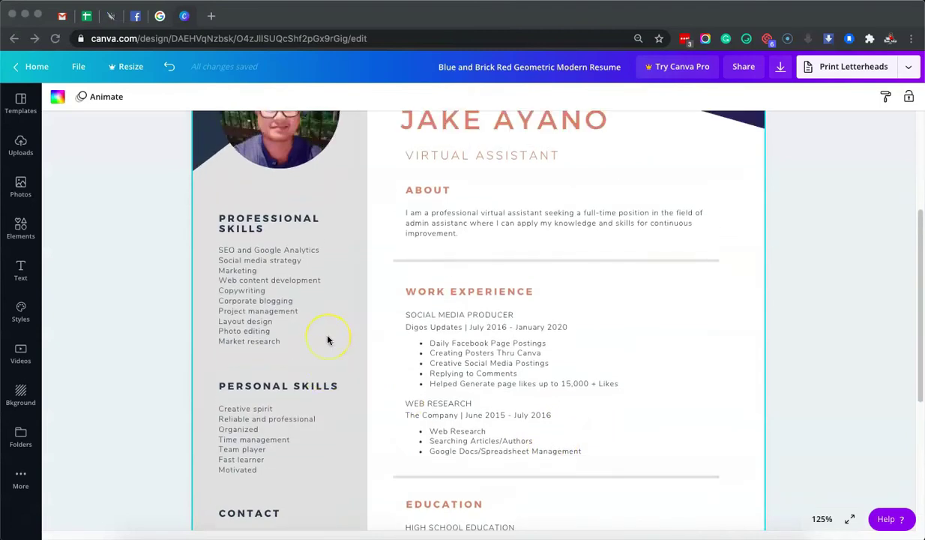
scroll(312, 326, "down", 4)
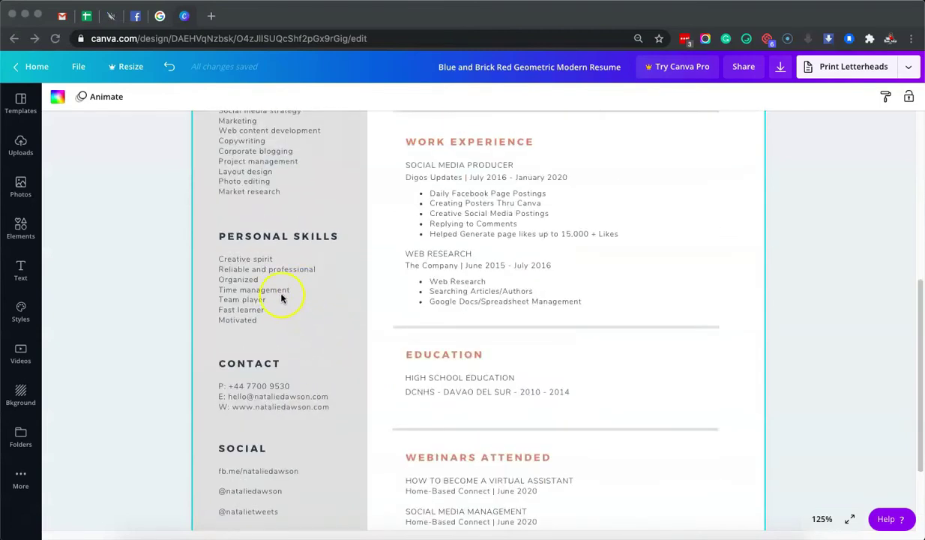
scroll(323, 327, "up", 8)
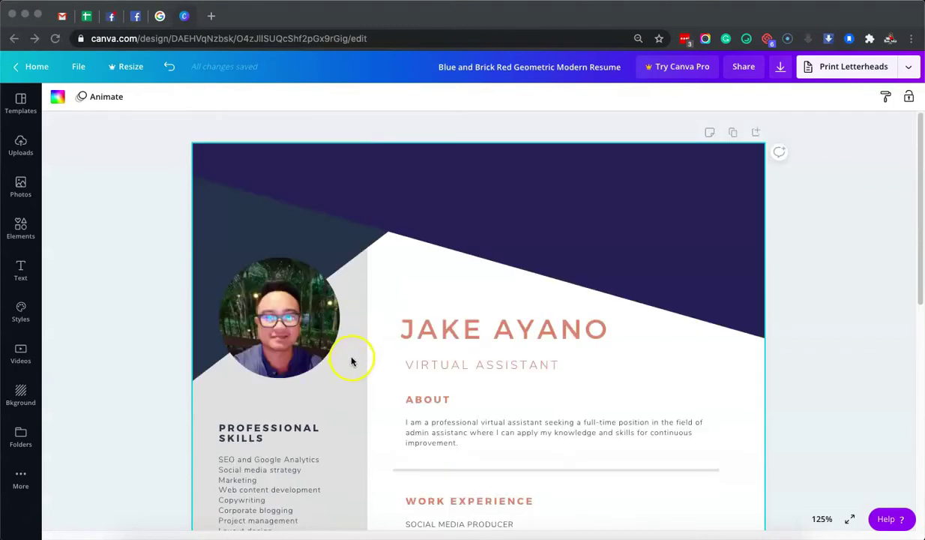
scroll(347, 334, "down", 2)
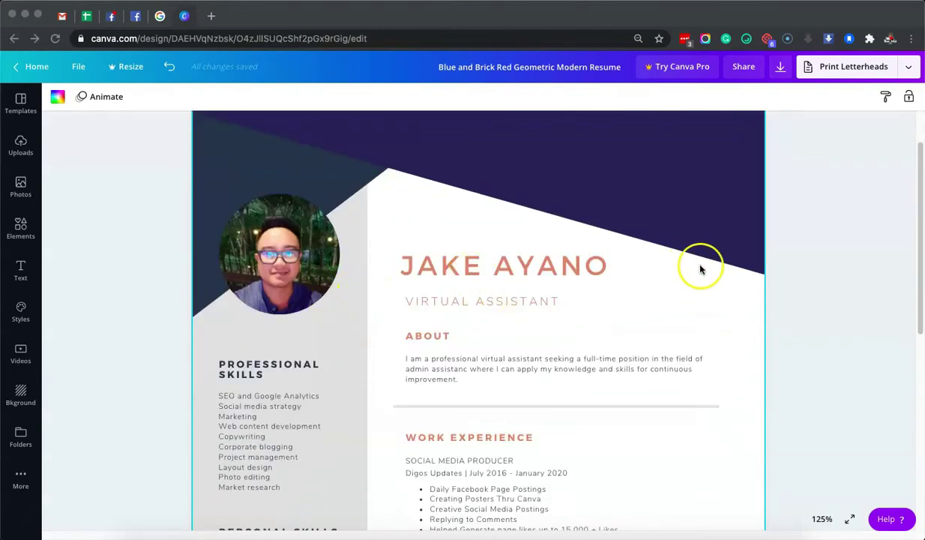
scroll(686, 266, "down", 2)
scroll(803, 255, "down", 5)
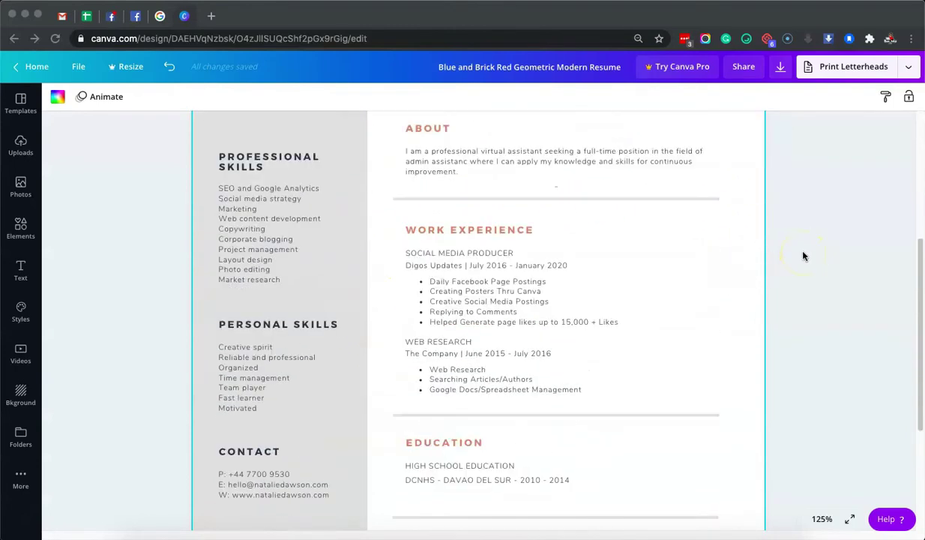
scroll(803, 255, "up", 7)
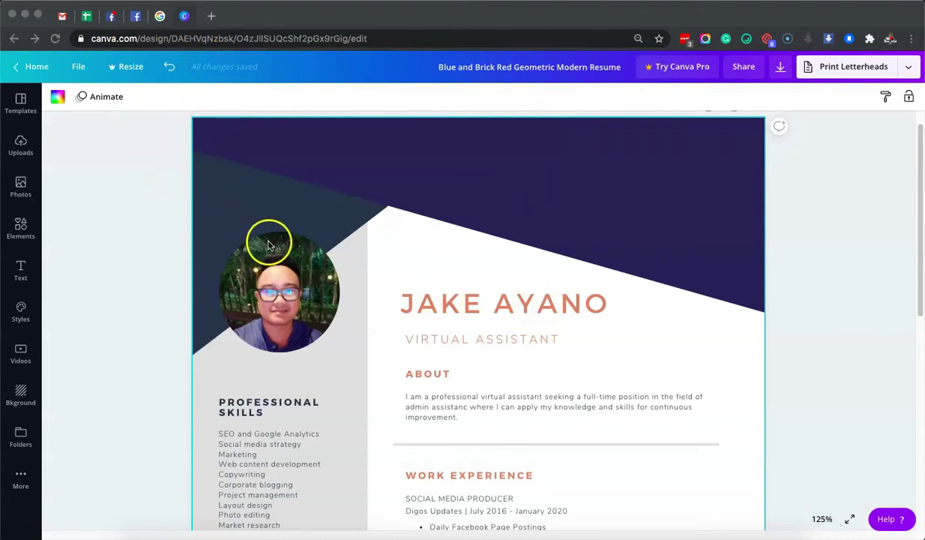
scroll(270, 245, "down", 3)
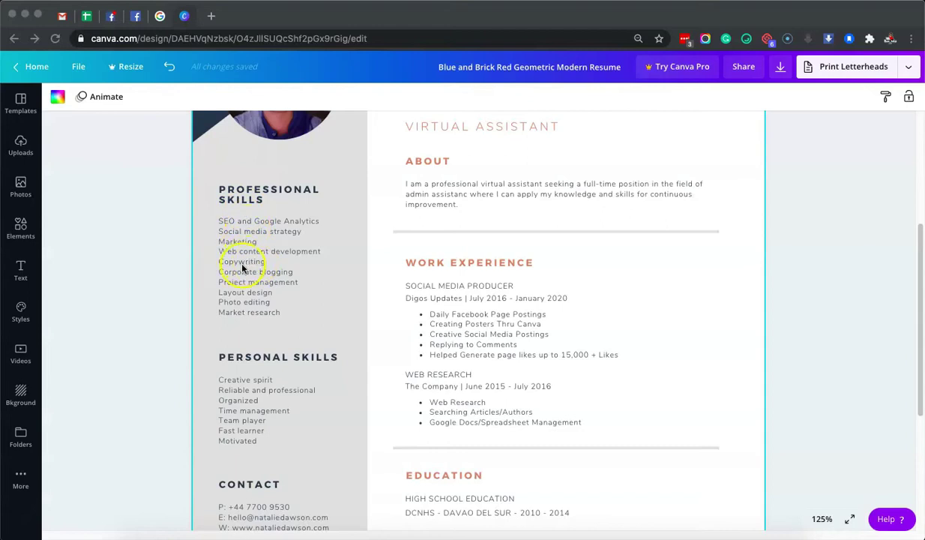
scroll(465, 270, "down", 1)
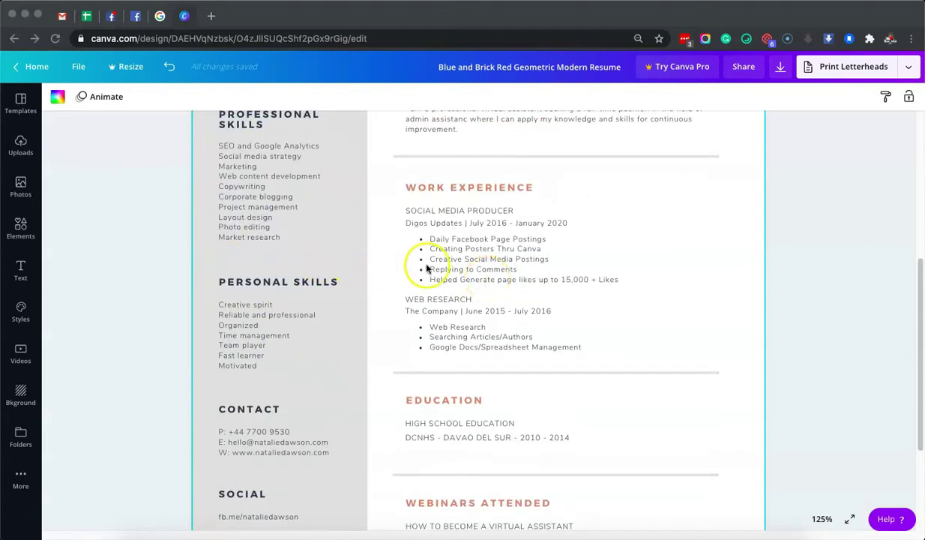
scroll(464, 268, "down", 1)
scroll(467, 264, "up", 3)
scroll(506, 259, "down", 2)
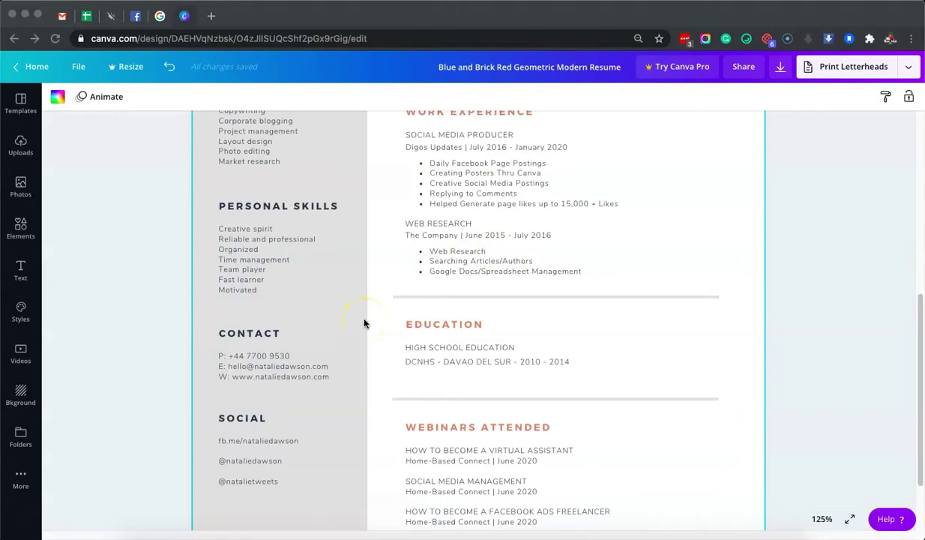
scroll(365, 324, "up", 5)
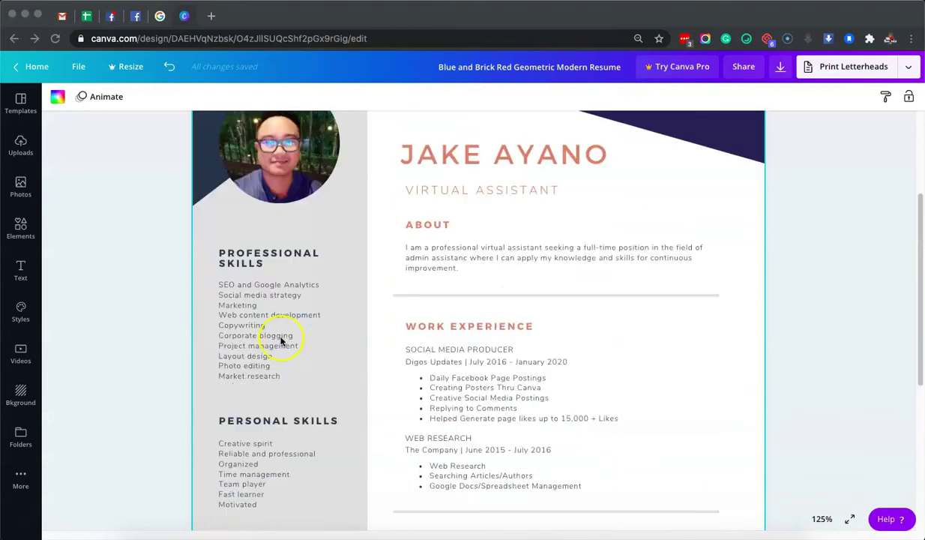
scroll(289, 342, "down", 1)
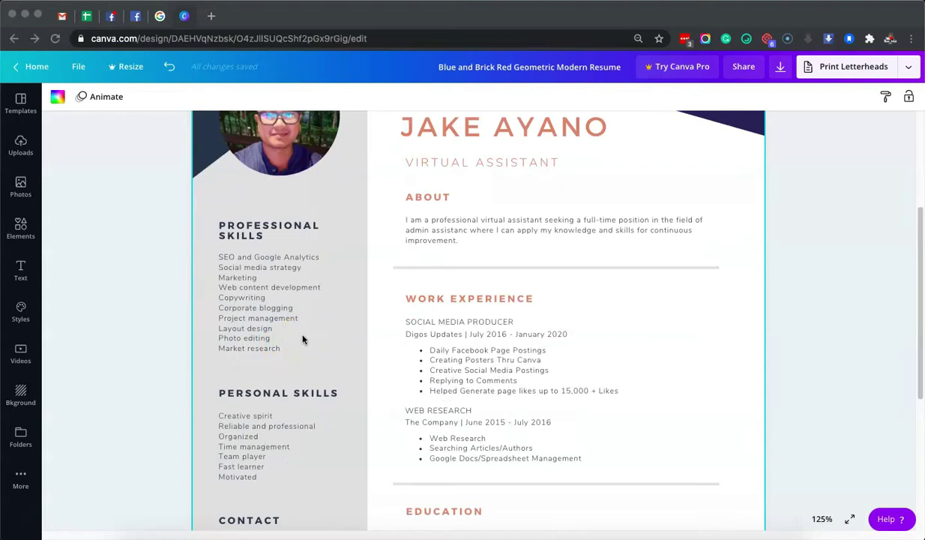
left_click(271, 268)
double_click(273, 268)
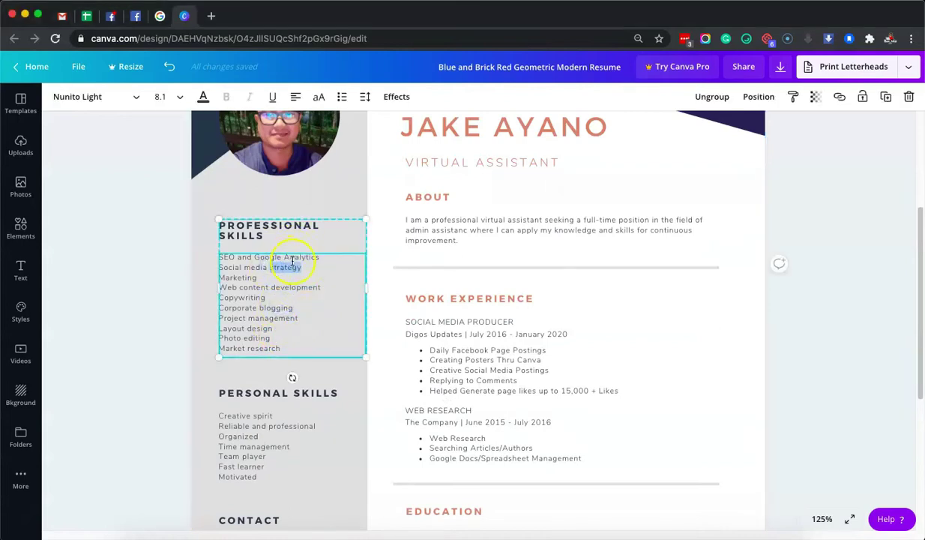
left_click(297, 279)
left_click_drag(316, 283, 216, 257)
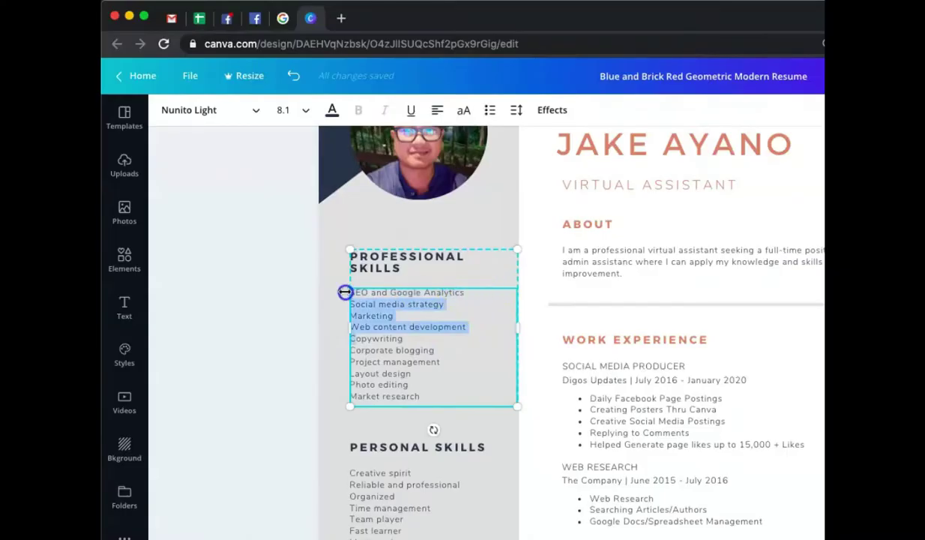
left_click_drag(345, 293, 359, 292)
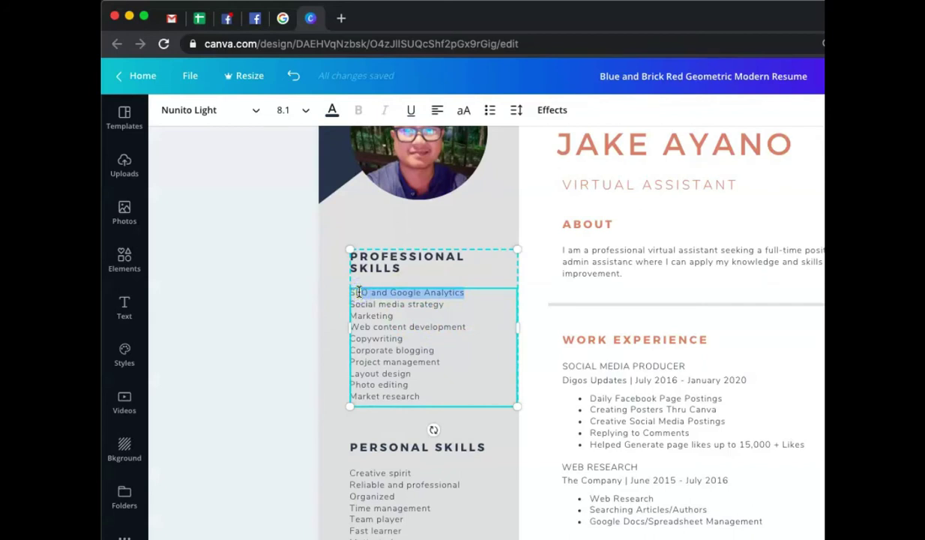
key("BackSpace")
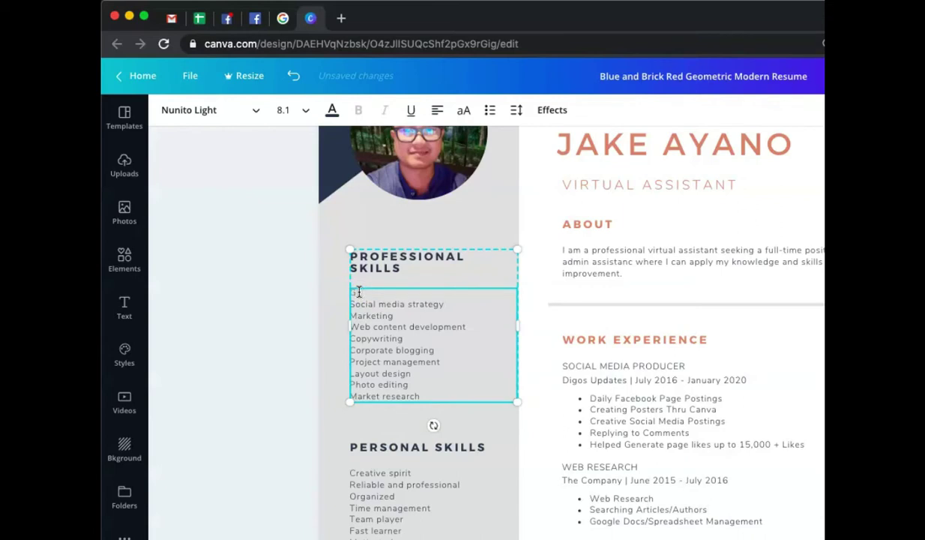
type("eneral Virtual A Asistant")
- Overwrite the Social media strategy and Marketing lines so the next skill starts with Social
left_click(403, 322)
left_click(401, 311)
left_click_drag(401, 311, 349, 303)
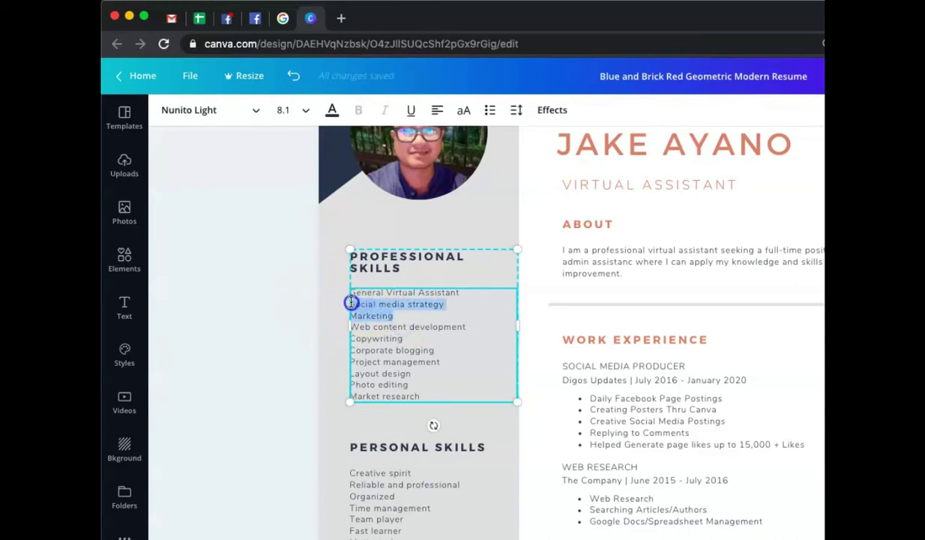
type("Social")
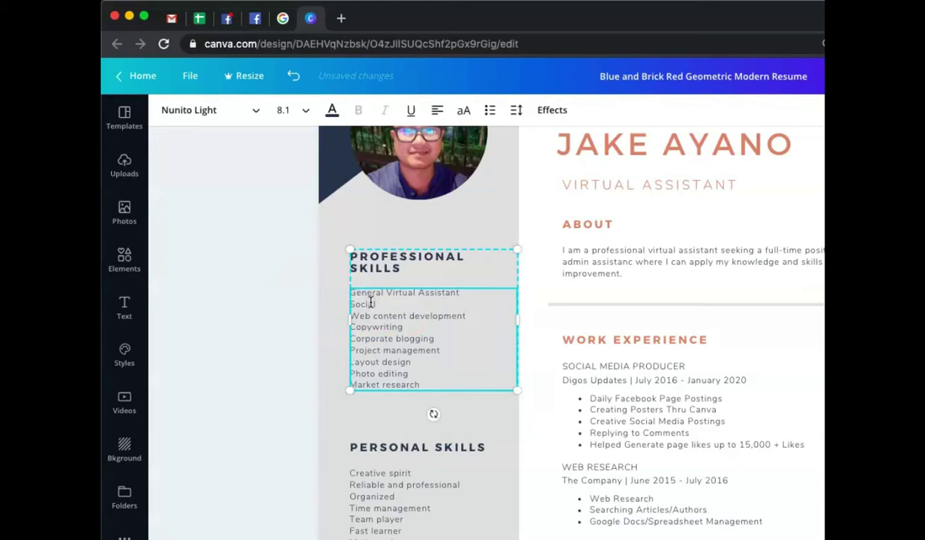
- Change PRODUCER in the first job title to MANAGEMENT
left_click(638, 366)
double_click(674, 366)
type("MANAGEMENT")
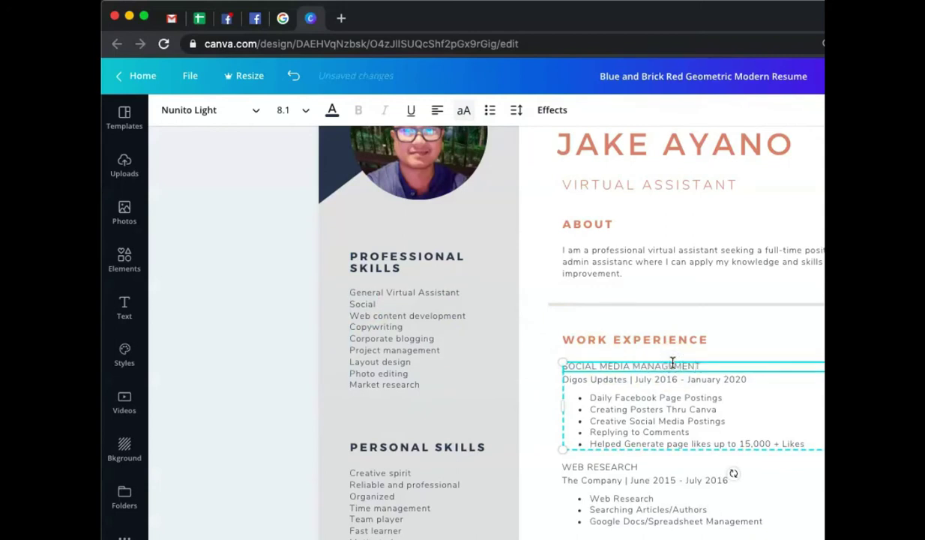
- Extend Social to Social Media Management and replace Web content development with Web Research
left_click(463, 361)
left_click(393, 306)
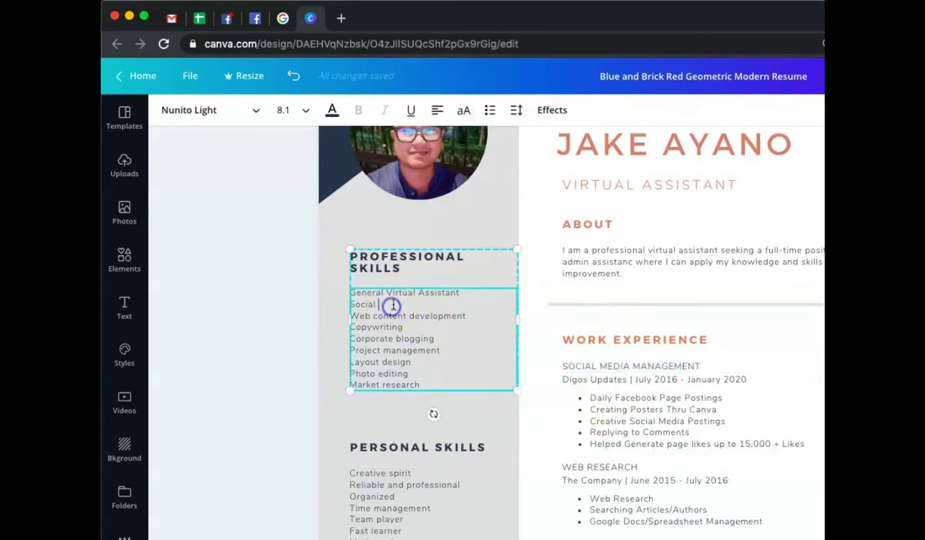
type("E")
type("Me")
type("dia Mana")
type("gement")
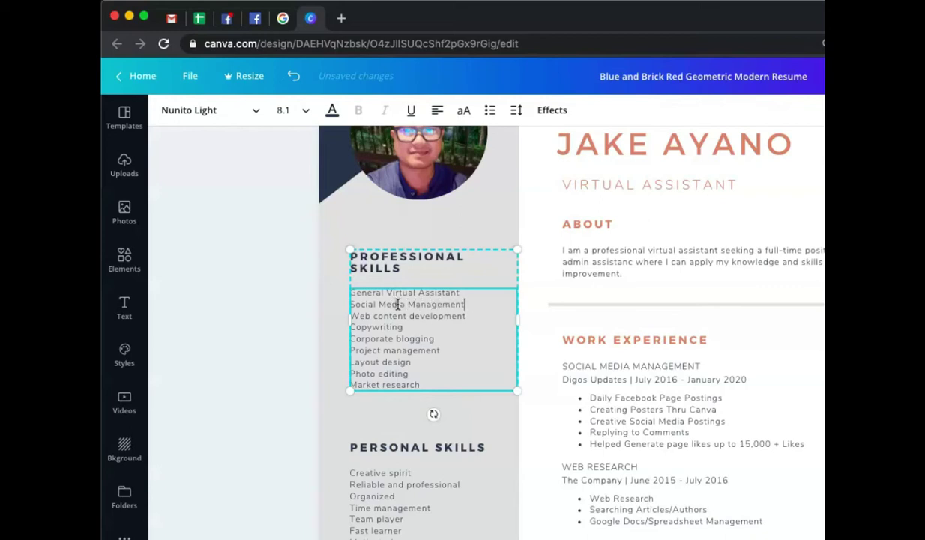
left_click(474, 315)
left_click_drag(473, 316, 348, 315)
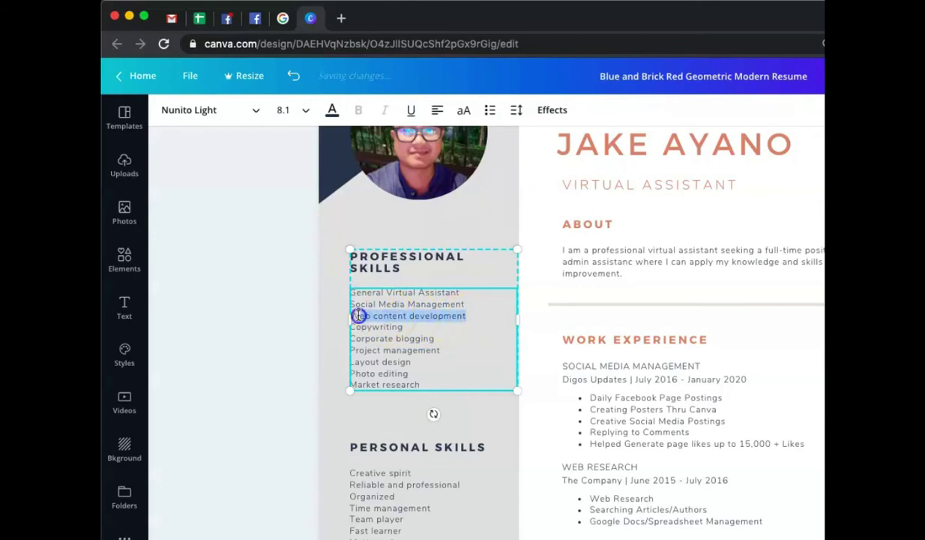
type("Web R")
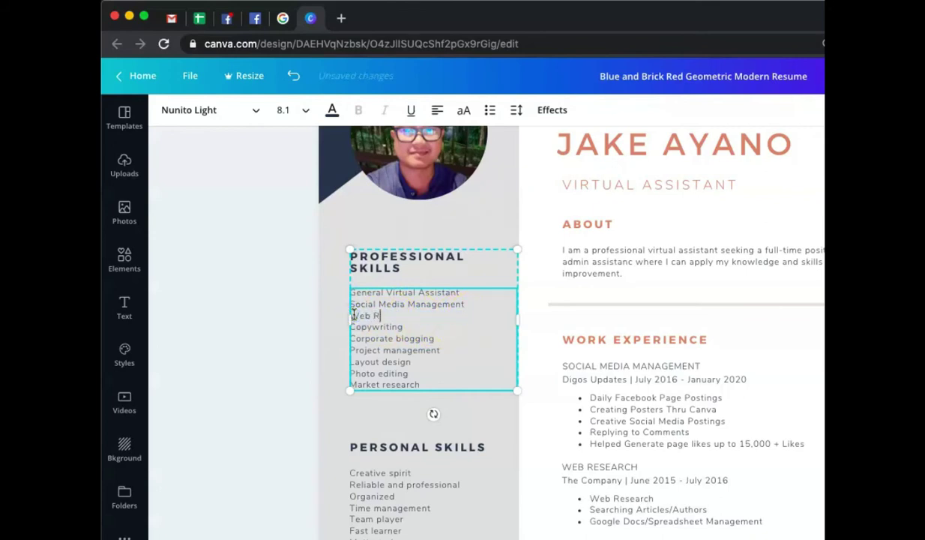
type("esearch")
- Begin retyping the Photo editing skill as Photo Editing
left_click(396, 371)
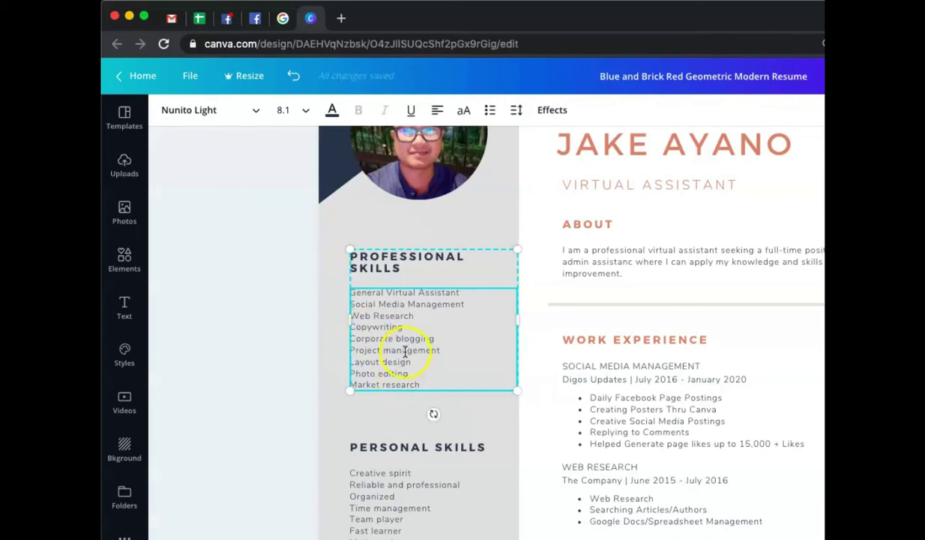
left_click(436, 372)
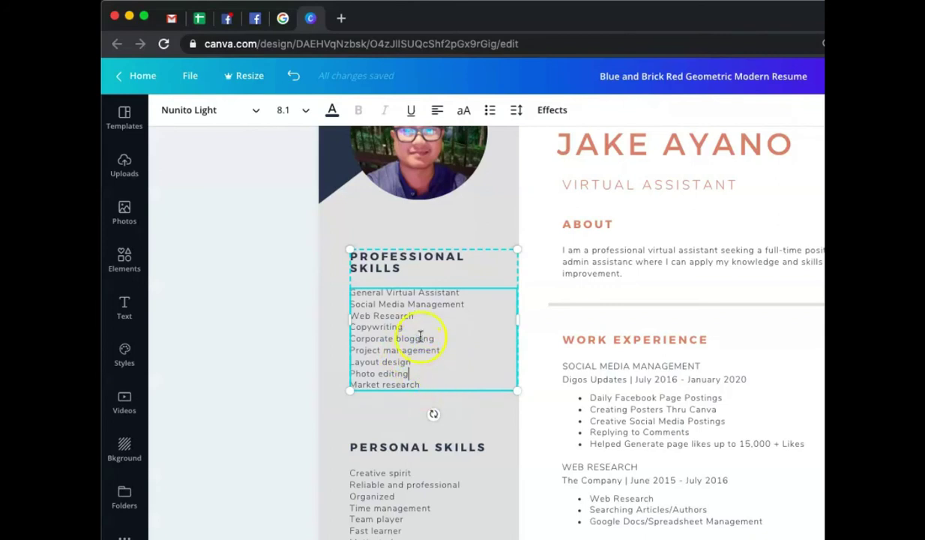
left_click(418, 375)
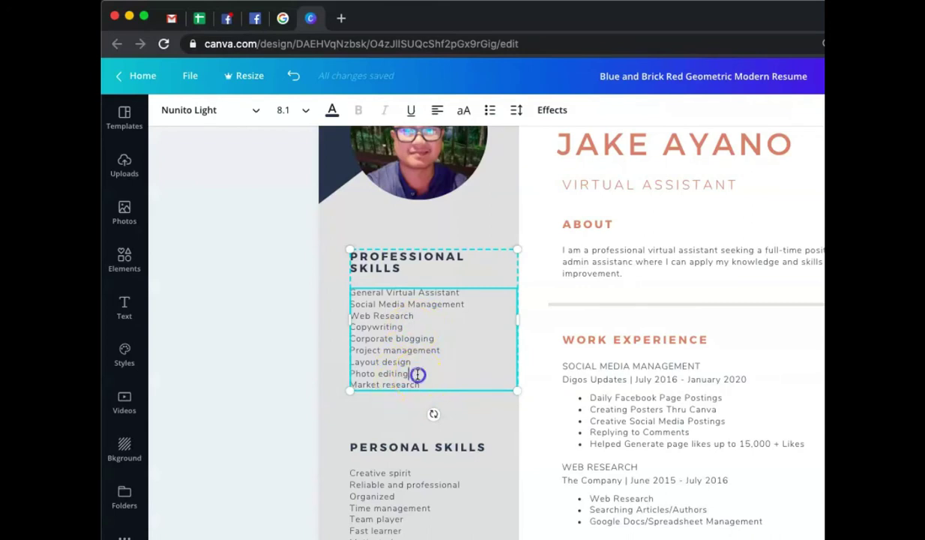
key("BackSpace")
key("BackSpace")
type("Edin")
- Complete the skill line so it reads Photo Editing Using Canva
type("Edi")
type("ting")
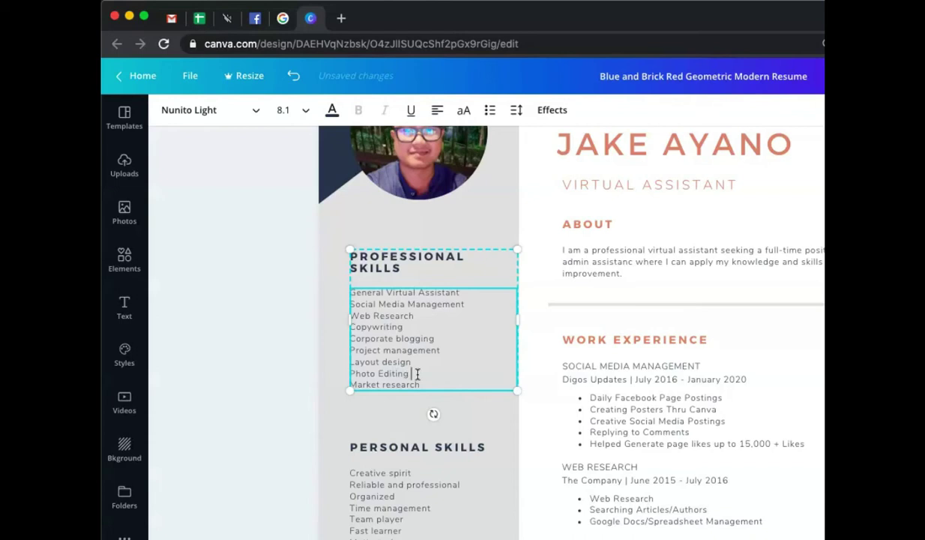
type(" Using Canva")
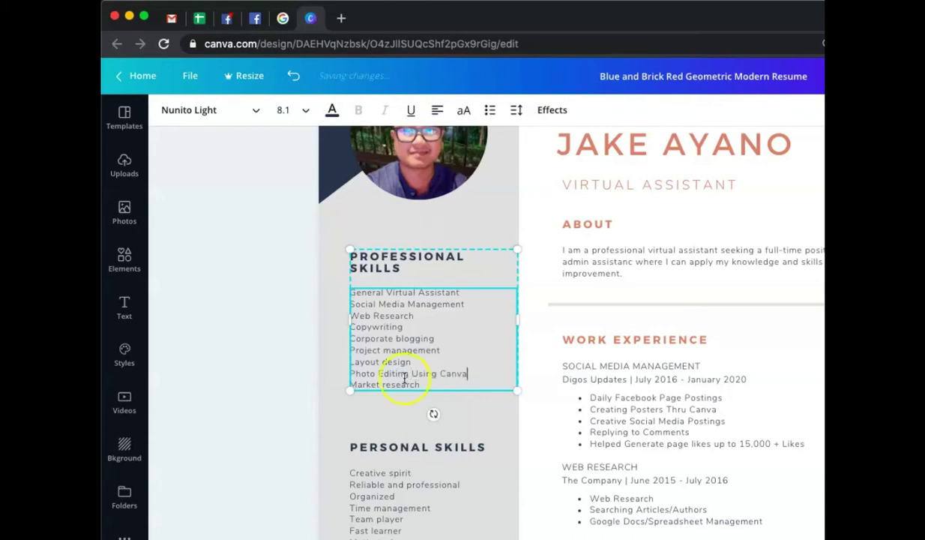
- Delete the Copywriting through Layout design lines and the Market research skill
left_click_drag(411, 360, 352, 327)
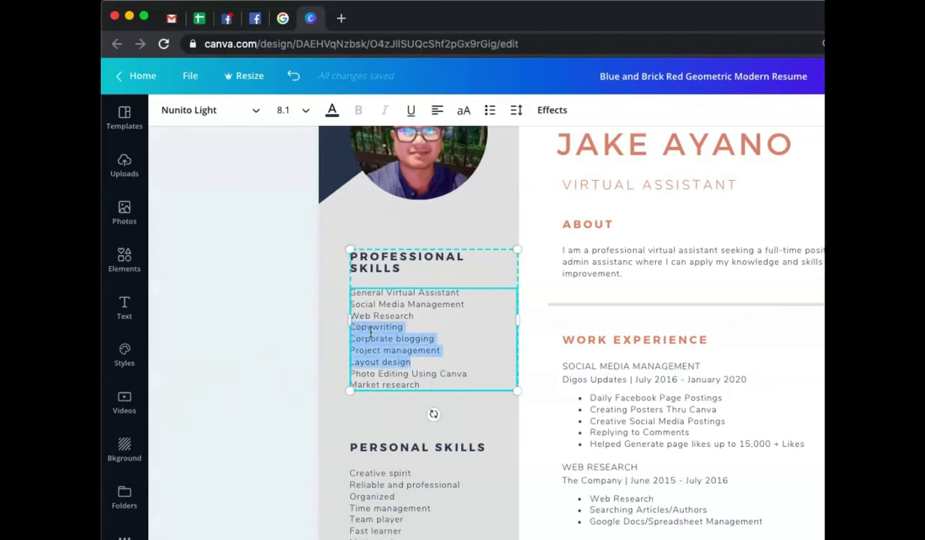
key("BackSpace")
key("BackSpace")
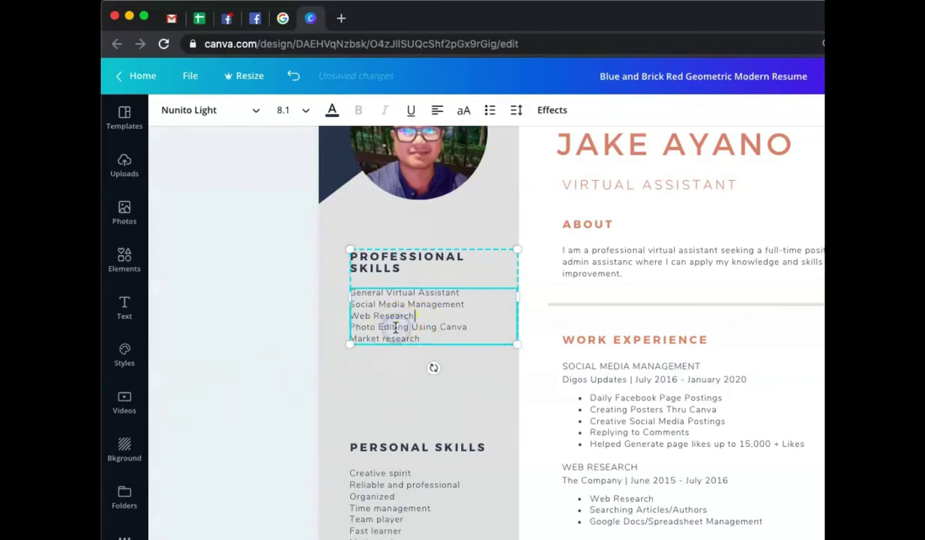
left_click(471, 330)
left_click(477, 329)
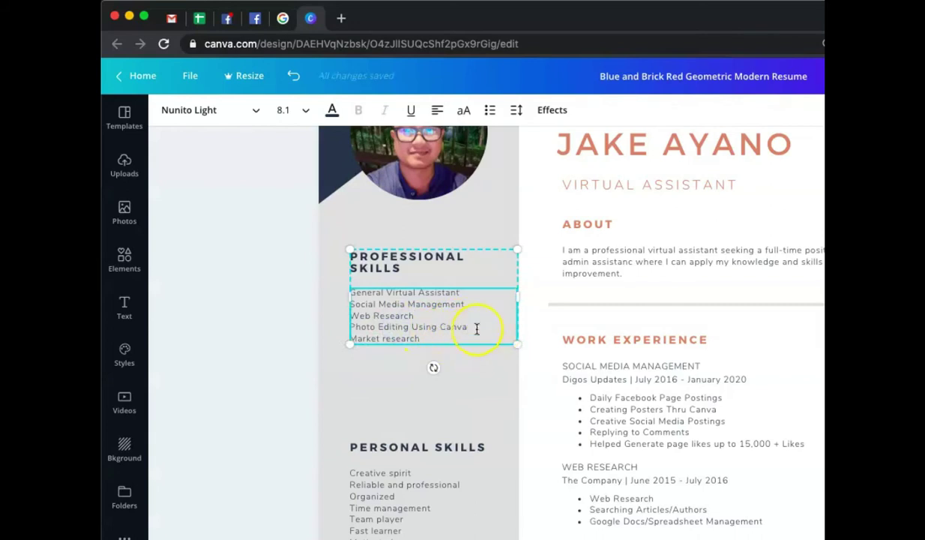
left_click(438, 336)
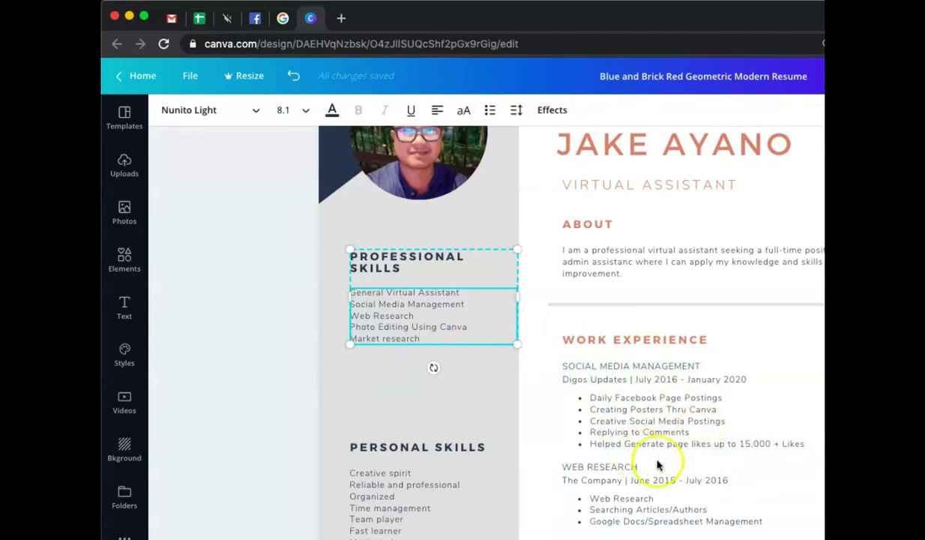
scroll(664, 461, "down", 1)
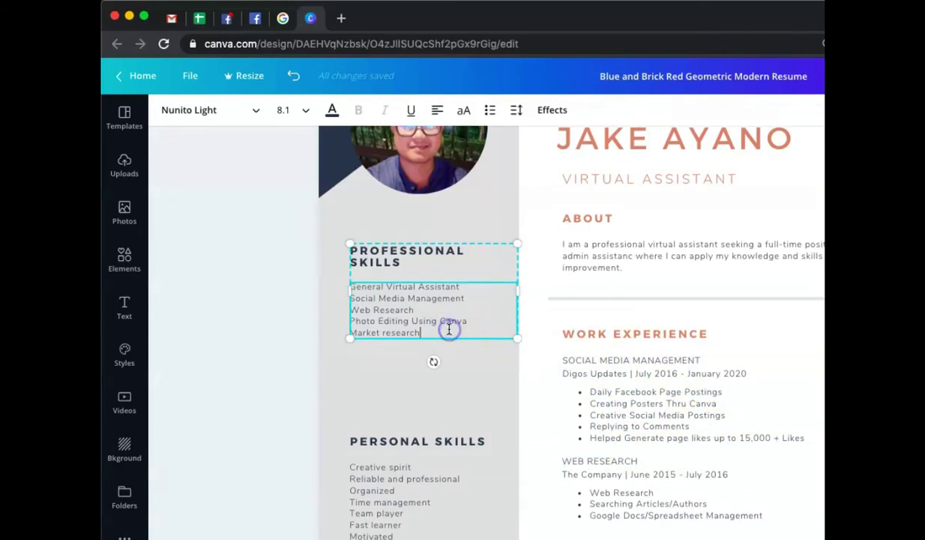
key("BackSpace")
key("BackSpace")
key("BackSpace")
key("BackSpace")
key("BackSpace")
key("BackSpace")
key("BackSpace")
key("BackSpace")
key("BackSpace")
key("BackSpace")
key("BackSpace")
key("BackSpace")
key("BackSpace")
key("BackSpace")
key("BackSpace")
- Add Trello, Slack, Google Drive and Dropbox Management as separate skill lines
key("Return")
type("Trello Management")
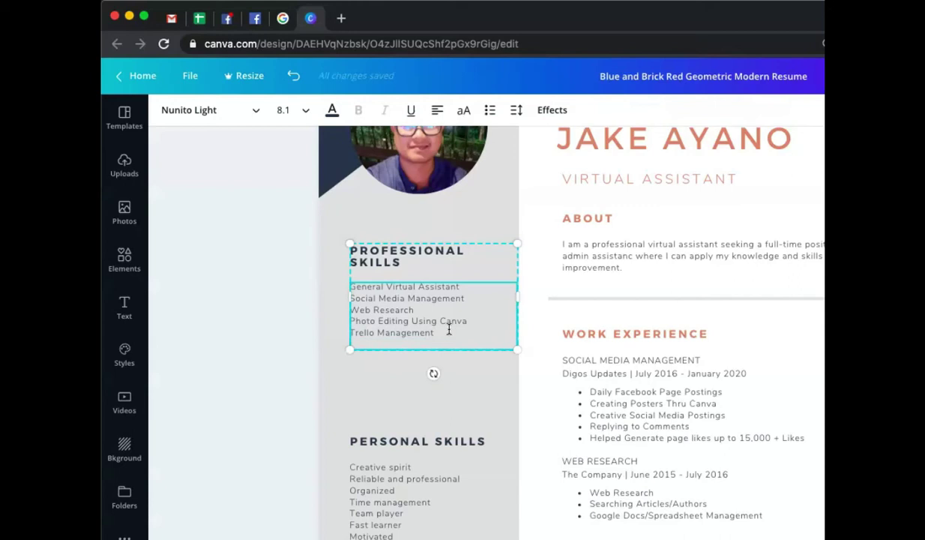
key("Return")
type("Slack Management")
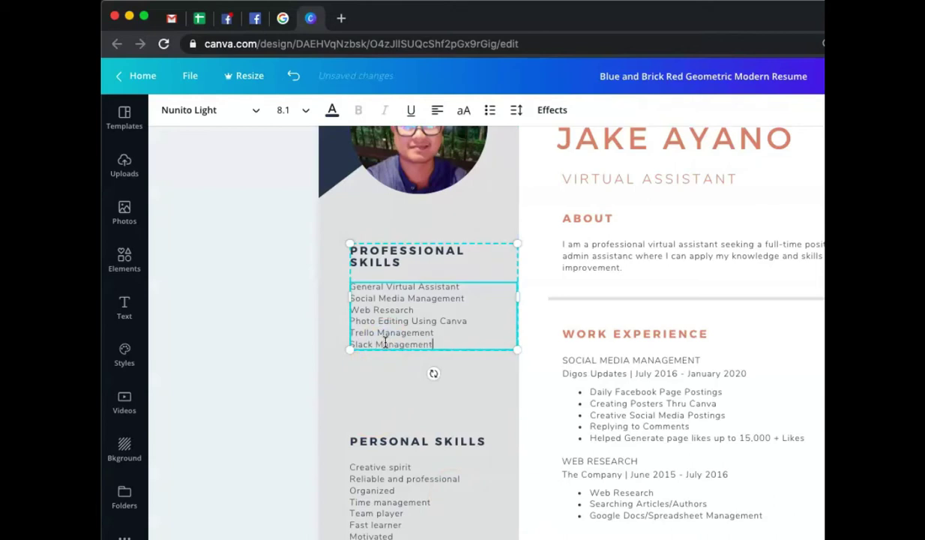
key("Return")
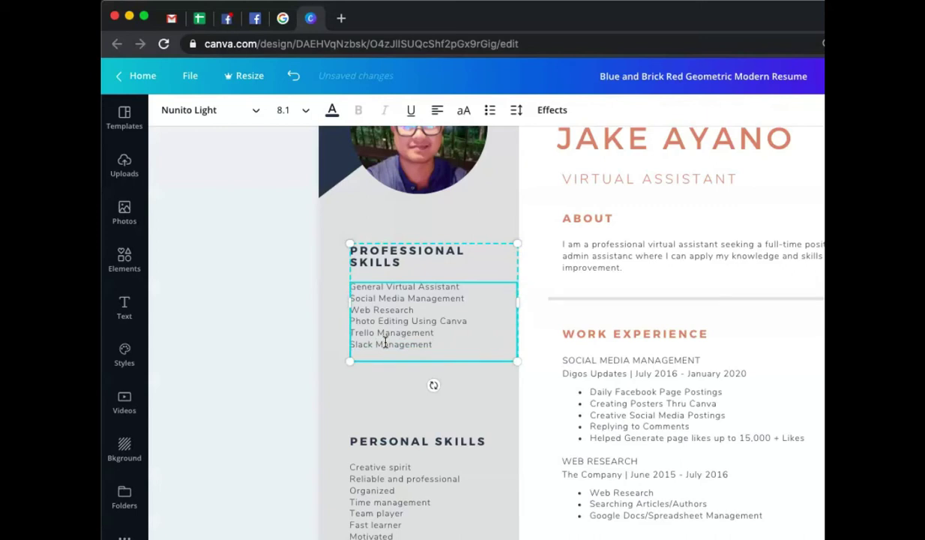
type("Google Drive Management")
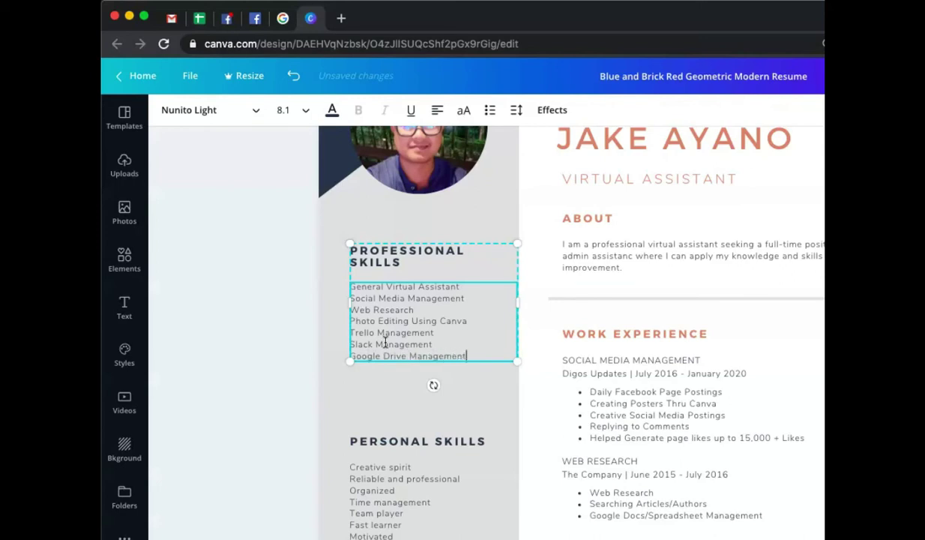
key("Return")
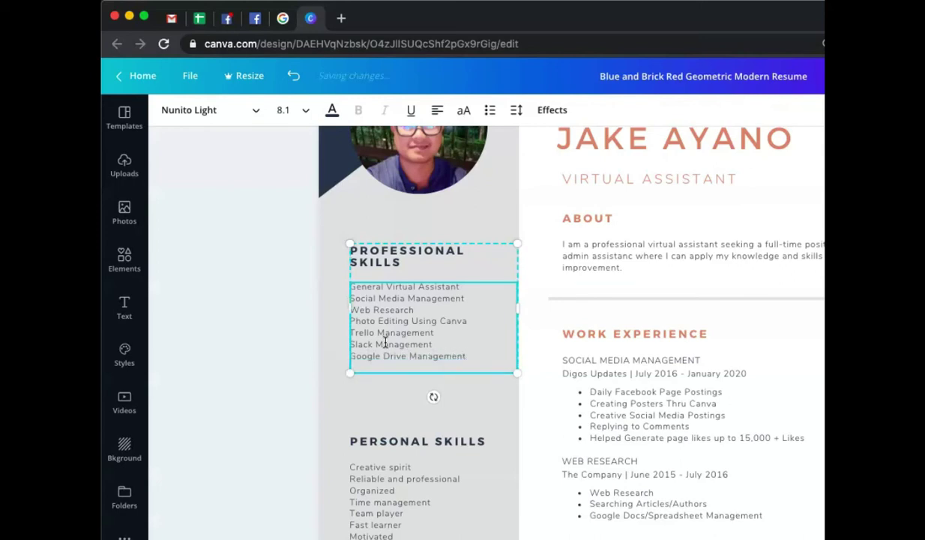
type("DropBox Management")
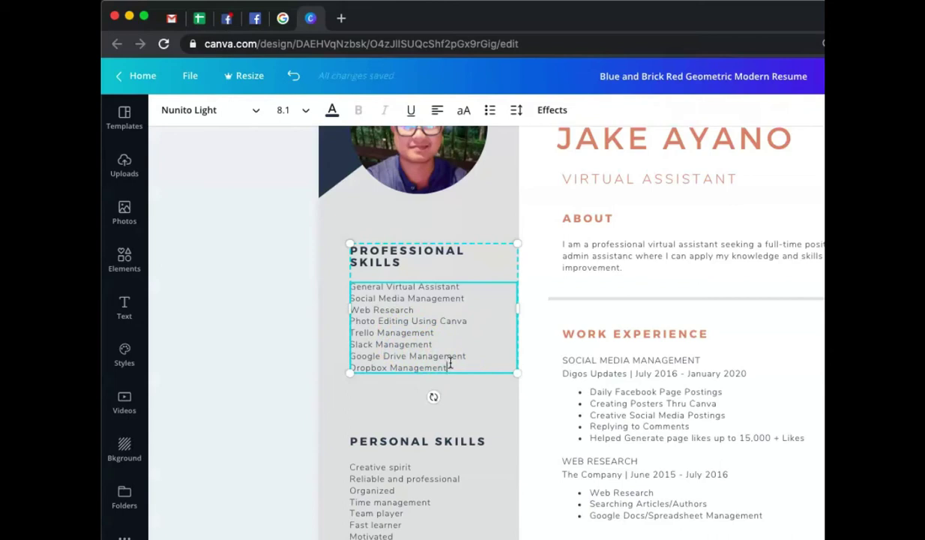
left_click(285, 388)
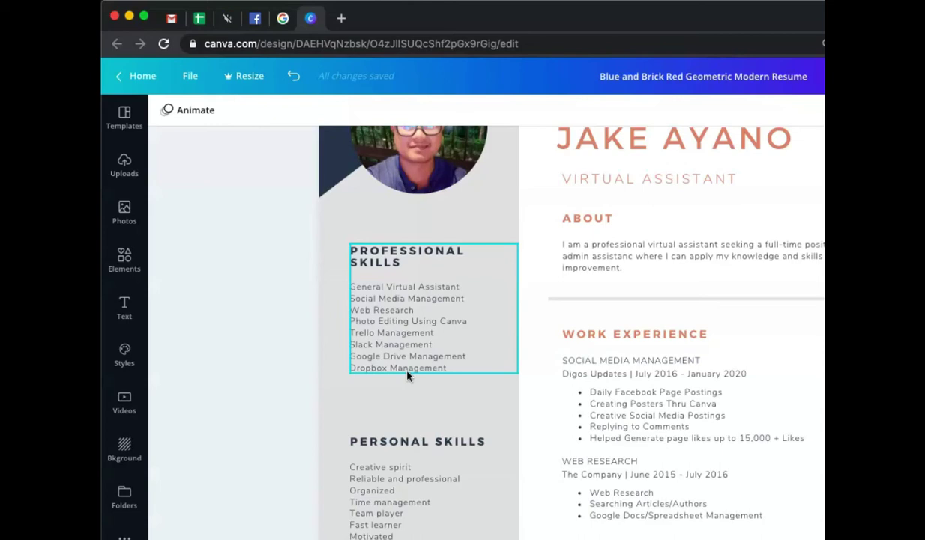
left_click(407, 373)
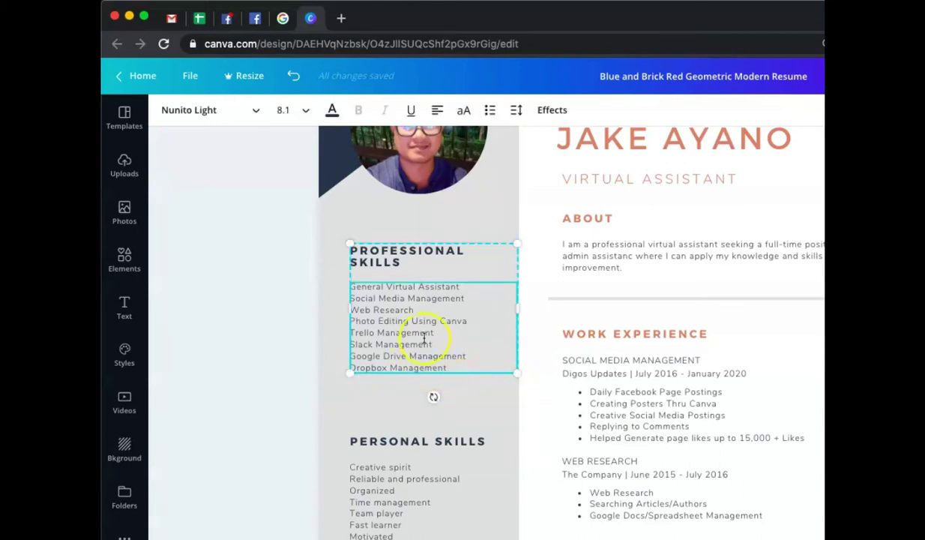
scroll(525, 440, "up", 3)
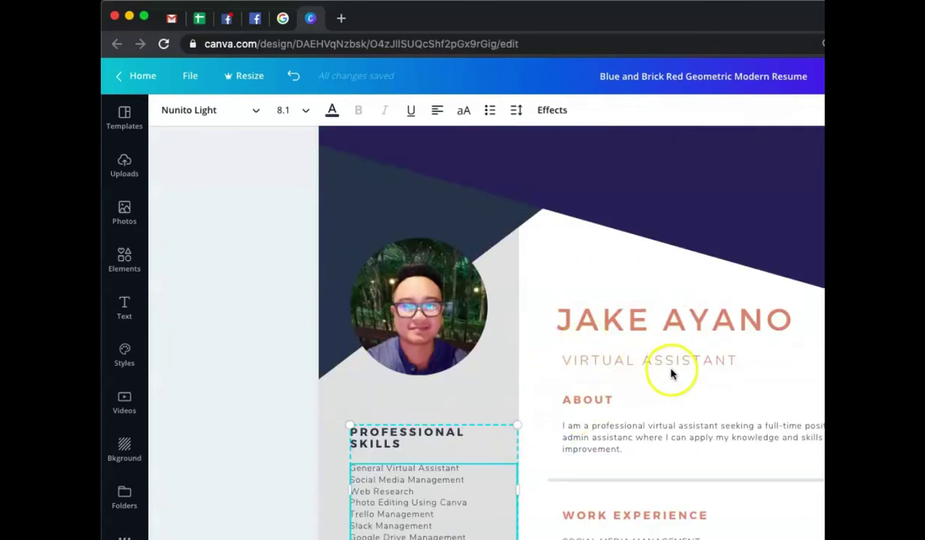
scroll(387, 414, "down", 1)
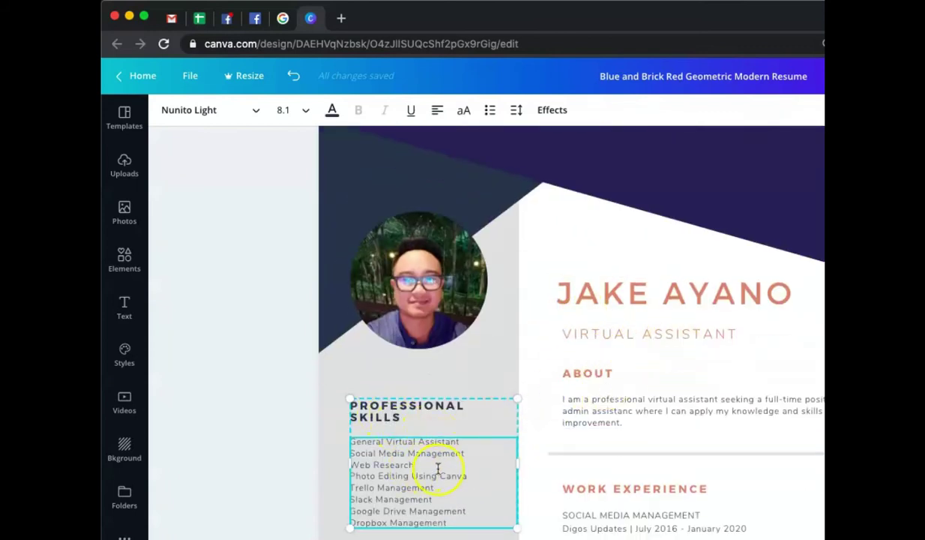
scroll(436, 468, "down", 3)
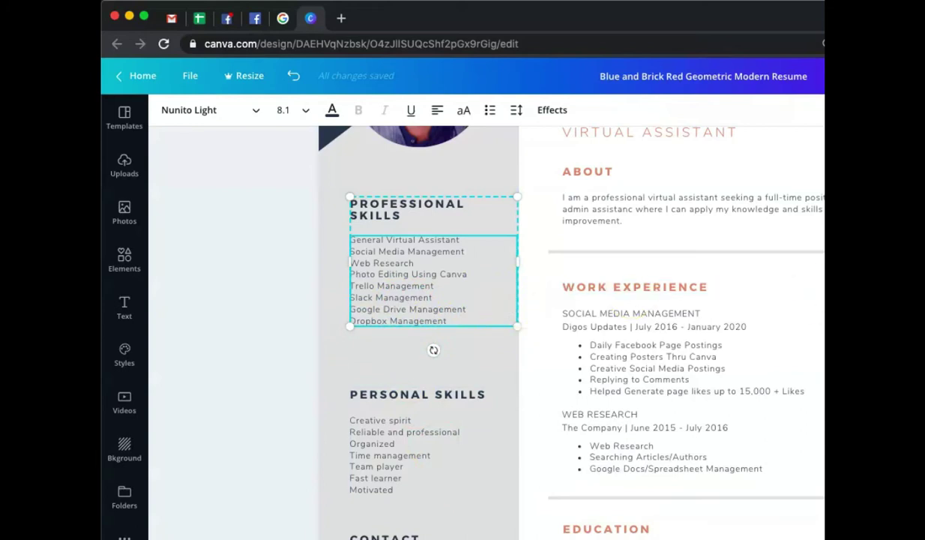
left_click(537, 330)
scroll(530, 341, "up", 1)
scroll(604, 365, "up", 1)
scroll(605, 365, "up", 2)
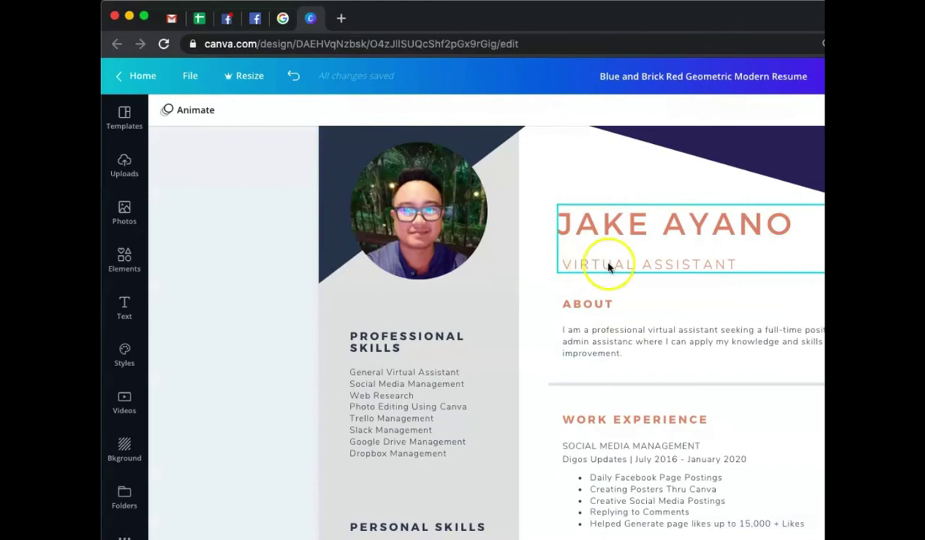
scroll(518, 378, "down", 1)
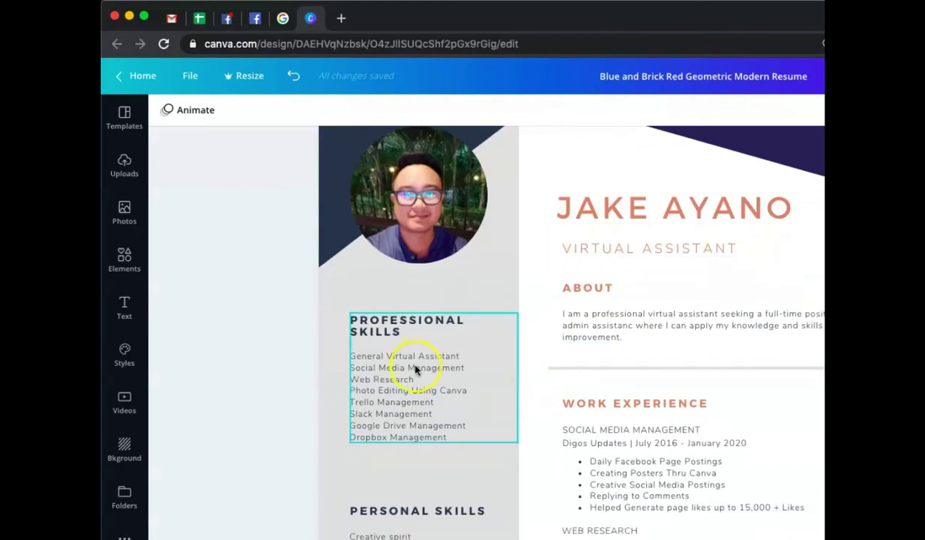
scroll(448, 381, "down", 3)
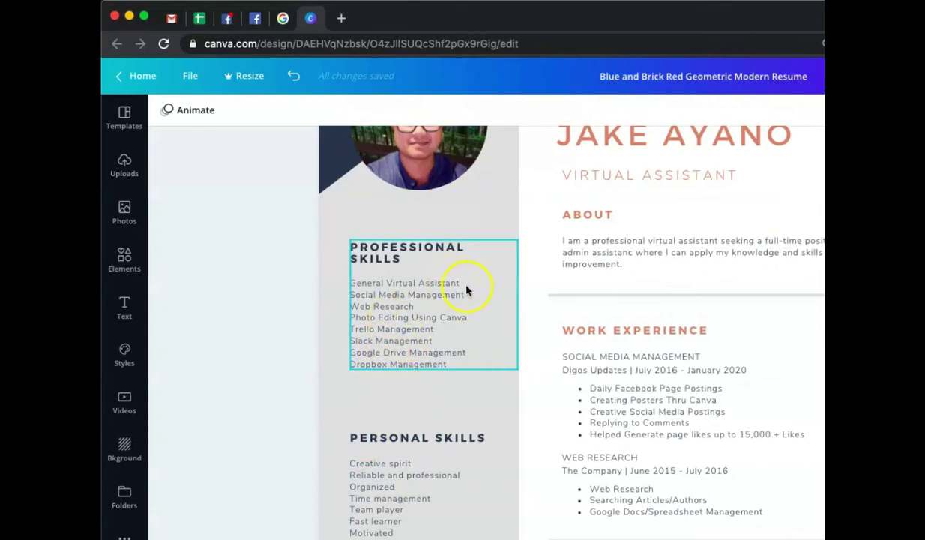
- Append Google Calendar Management on a new line below Dropbox Management
left_click(454, 367)
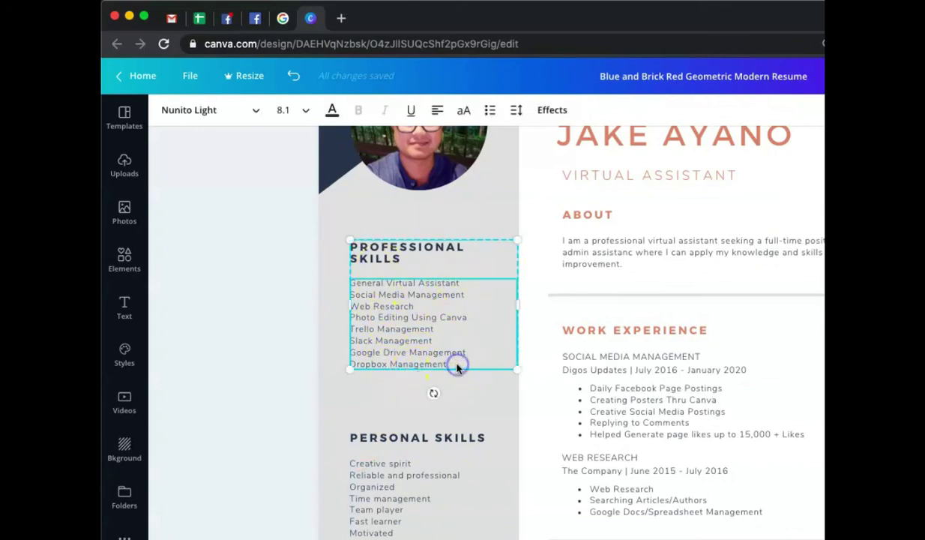
key("Return")
type("Google Cal")
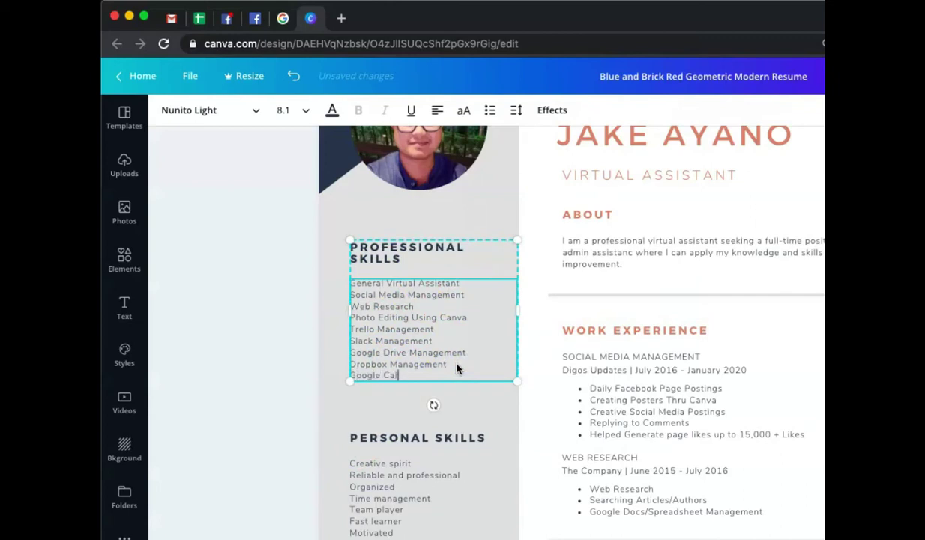
type("endar Management")
left_click(414, 364)
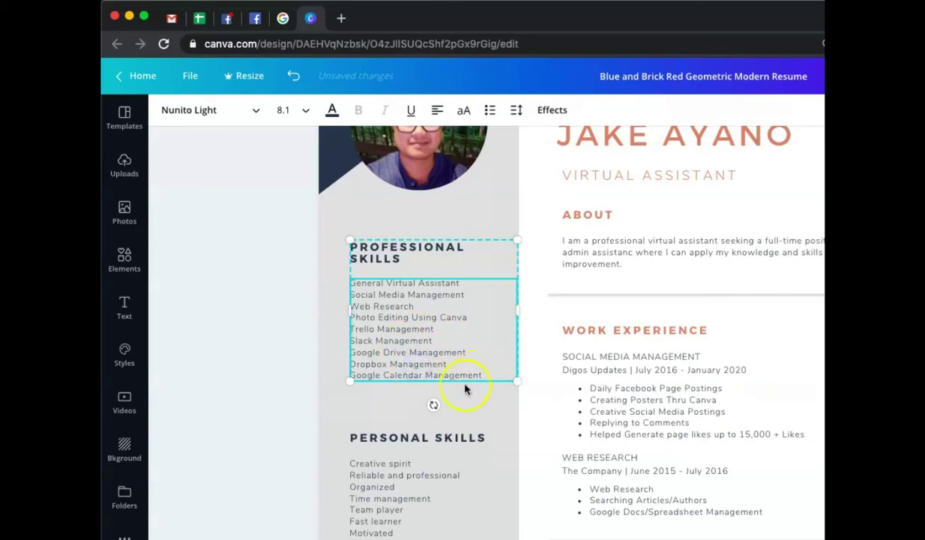
left_click(295, 385)
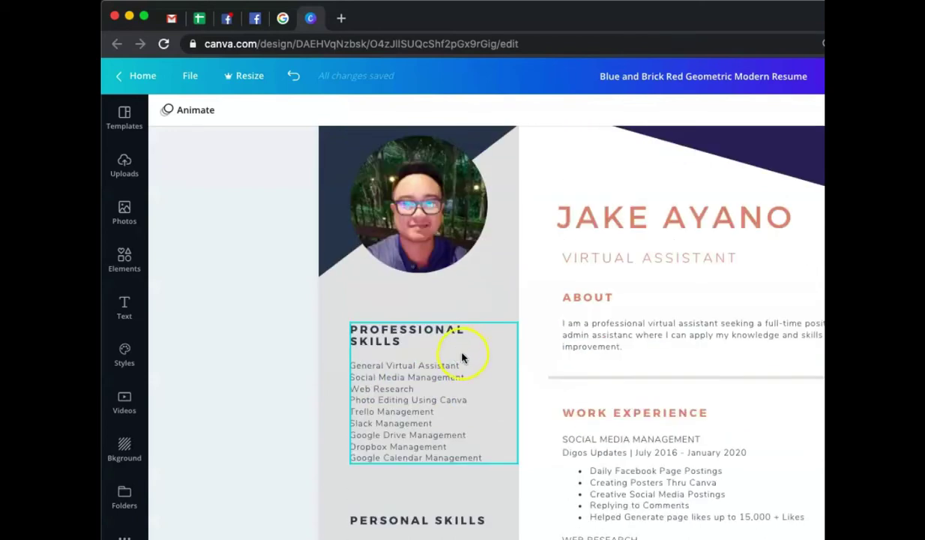
- Delete the Creative spirit line at the top of the Personal Skills list
scroll(525, 368, "up", 4)
scroll(540, 371, "down", 4)
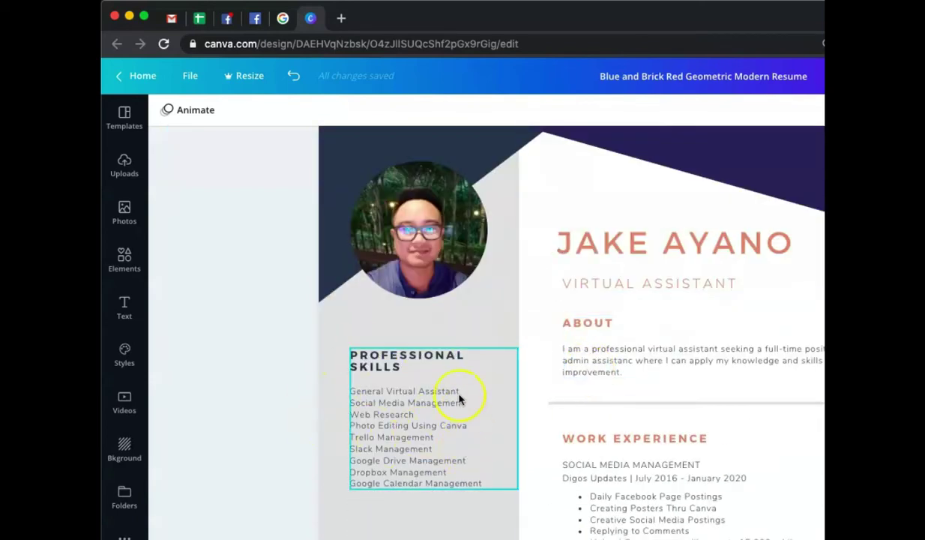
scroll(459, 400, "down", 1)
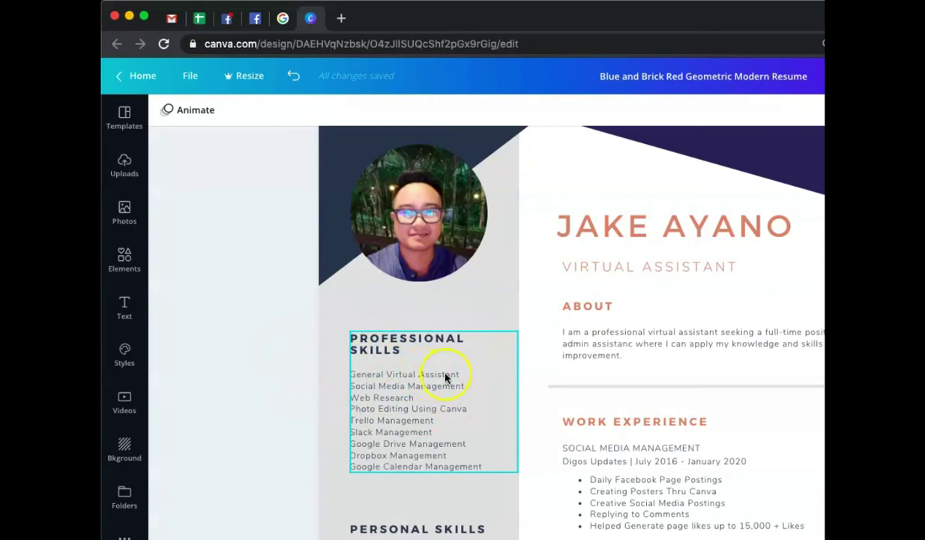
scroll(427, 379, "down", 1)
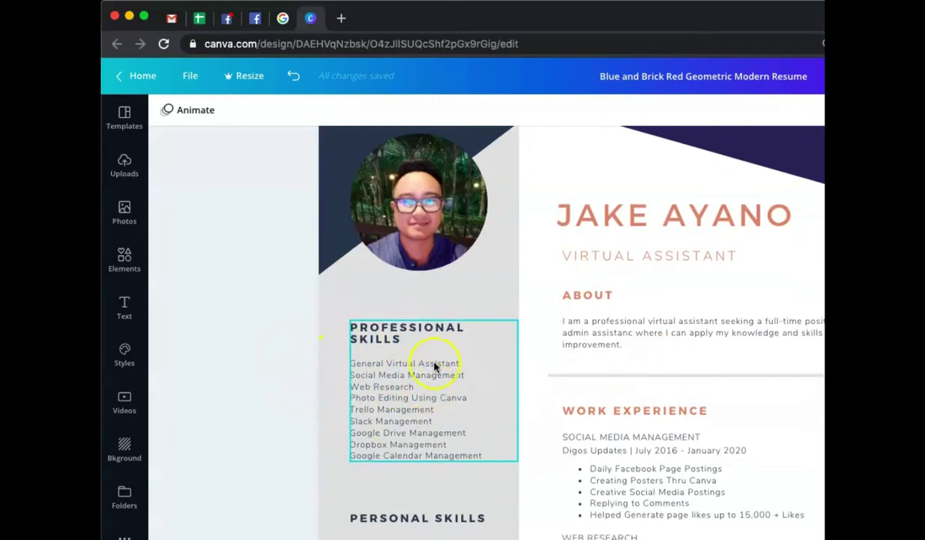
scroll(488, 349, "down", 3)
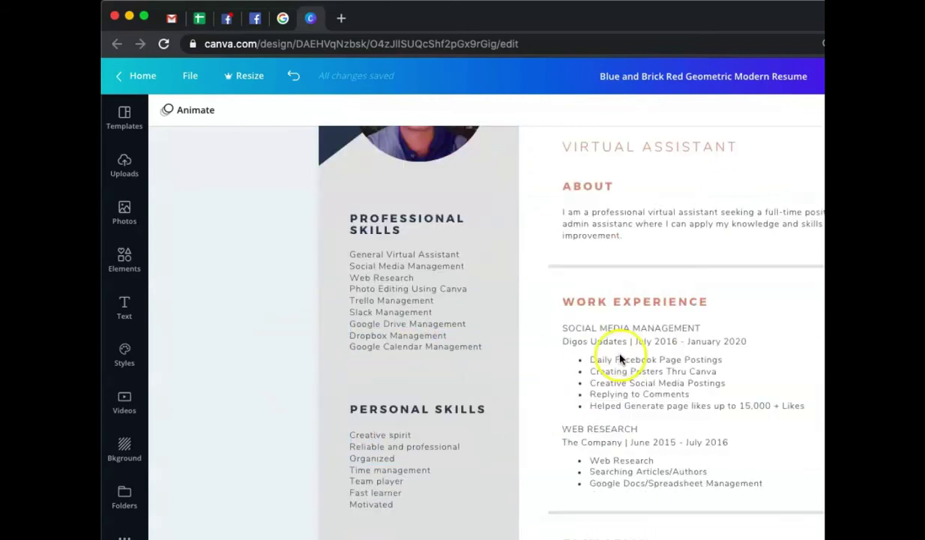
scroll(443, 330, "down", 2)
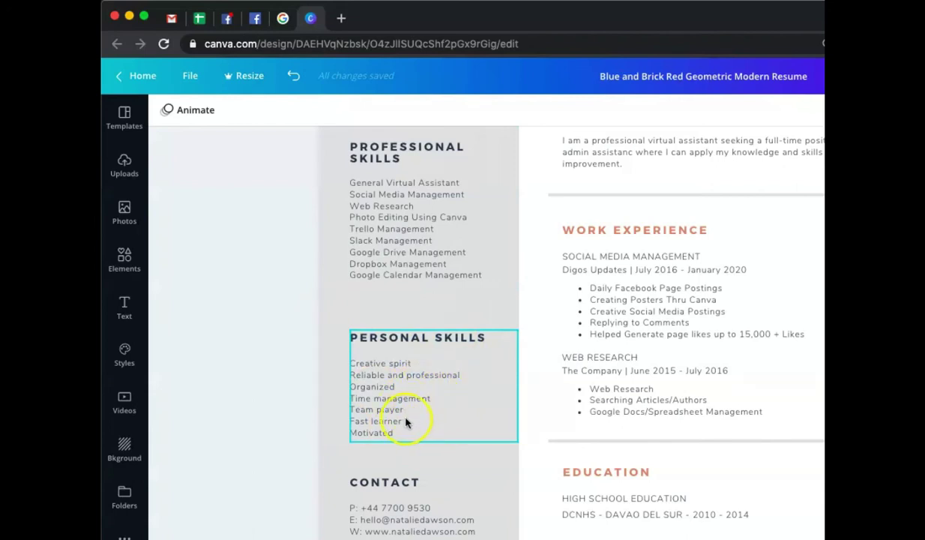
left_click(417, 388)
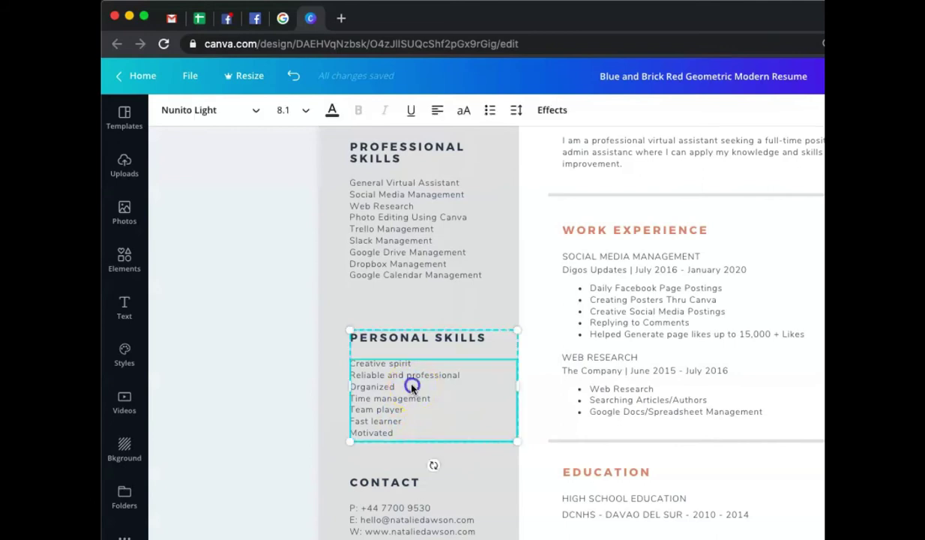
left_click_drag(416, 367, 351, 364)
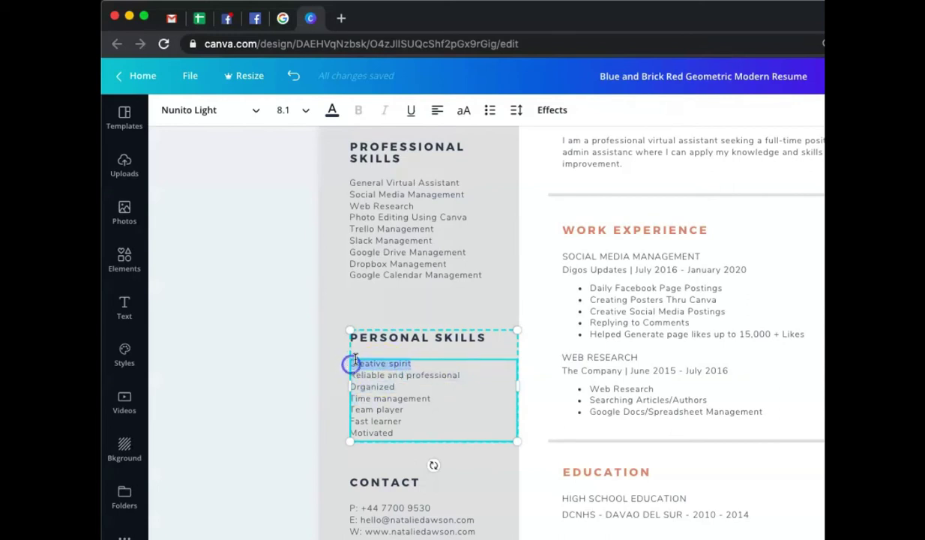
key("BackSpace")
- Tidy the Reliable and professional line and finish editing the Personal Skills text
left_click(455, 398)
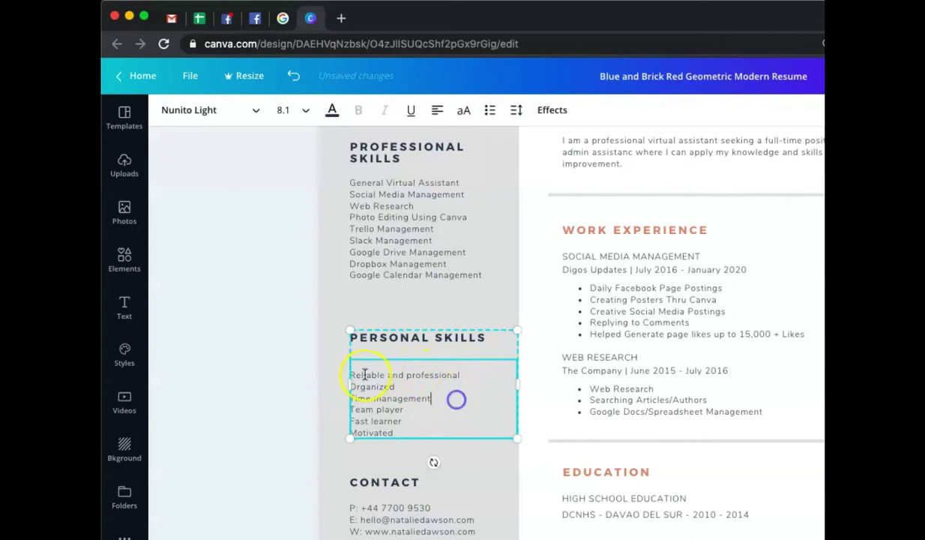
left_click(354, 375)
key("BackSpace")
type("R")
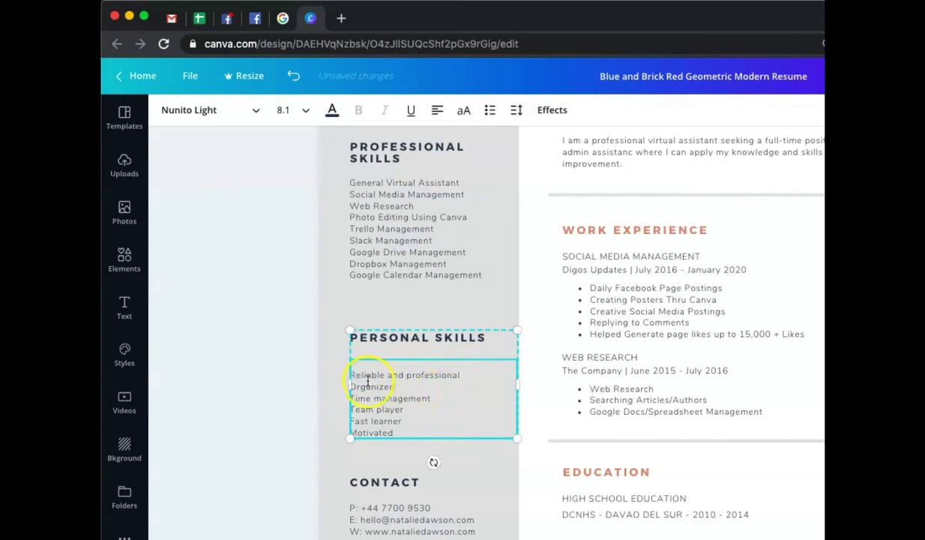
left_click(350, 374)
left_click(359, 369)
left_click(414, 370)
left_click(417, 364)
left_click(386, 365)
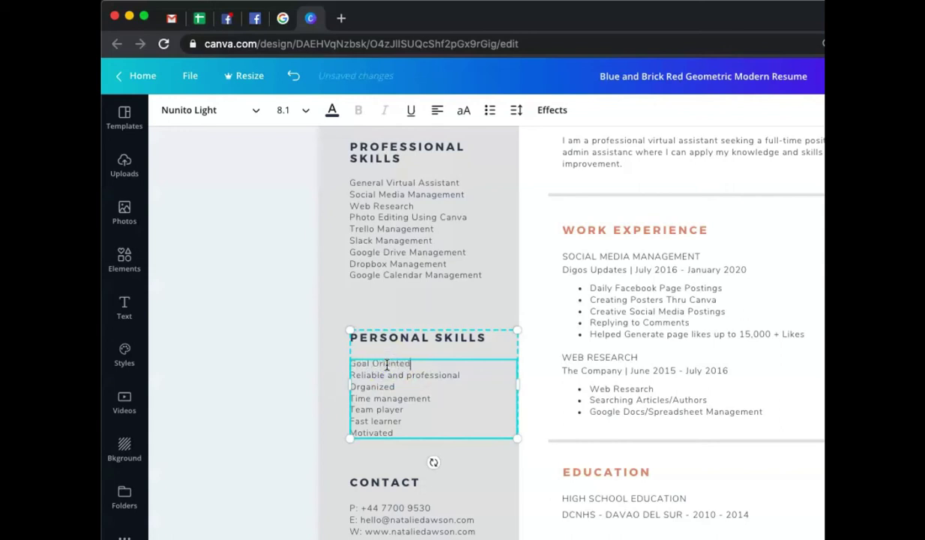
left_click(237, 326)
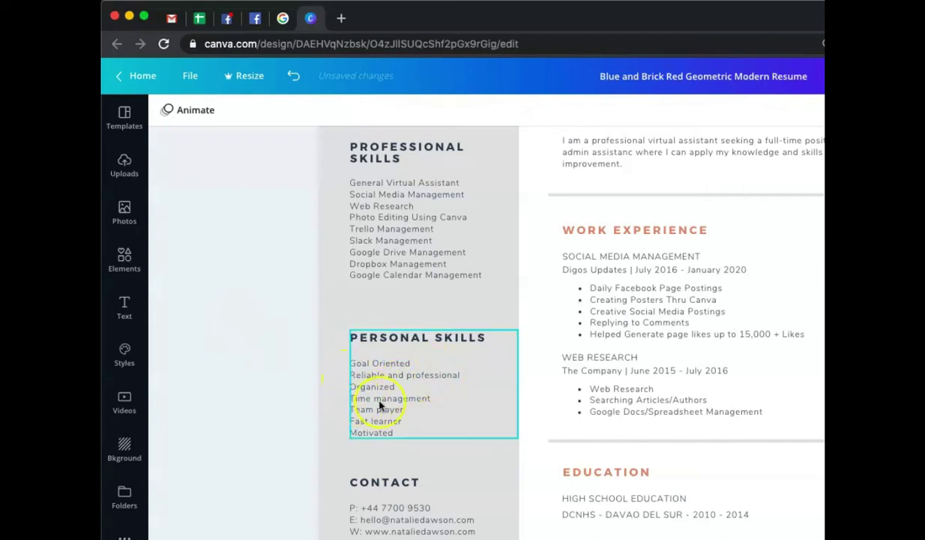
scroll(569, 407, "up", 2)
scroll(566, 439, "down", 5)
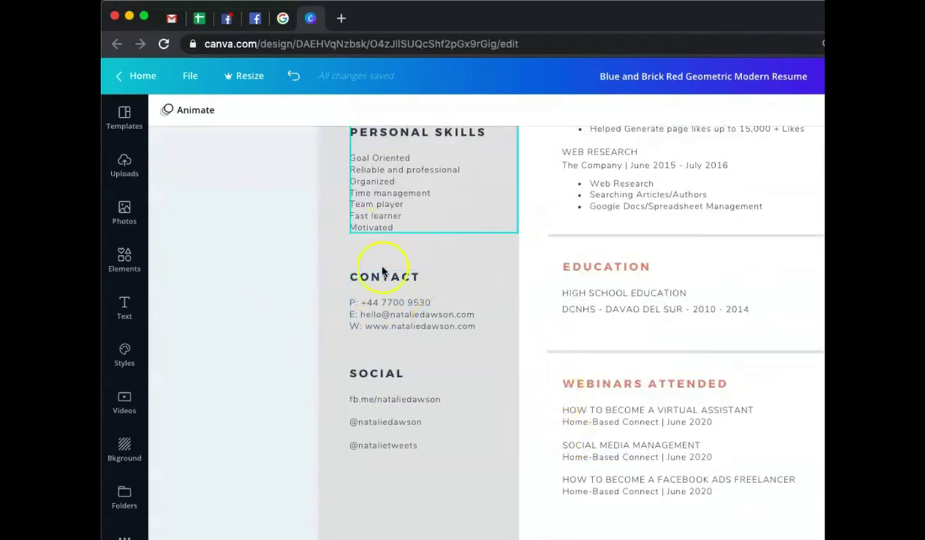
- Replace the sample phone number with the user's own phone number
left_click(327, 315)
left_click(408, 305)
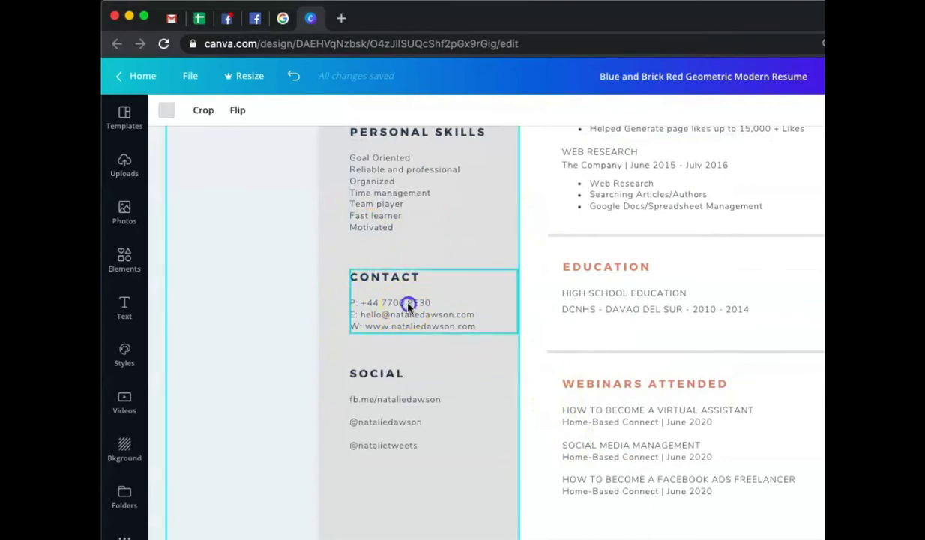
left_click_drag(429, 302, 371, 300)
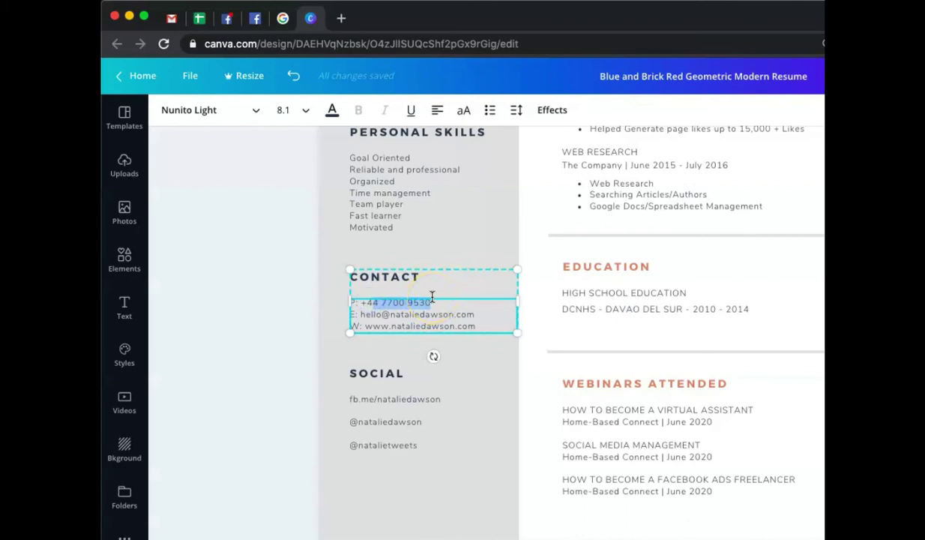
key("BackSpace")
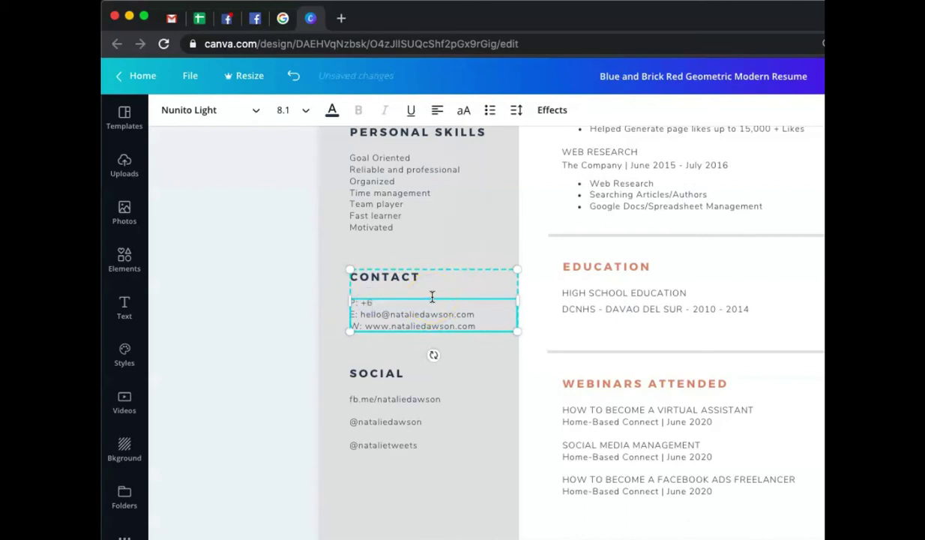
- Replace the sample e-mail with the user's own address and remove the website line
left_click_drag(477, 314, 361, 315)
key("BackSpace")
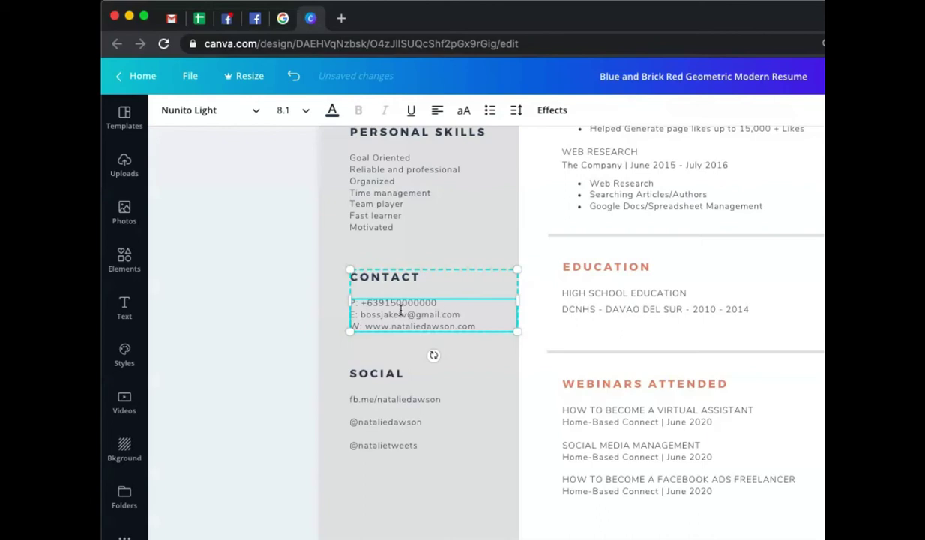
left_click_drag(477, 326, 363, 326)
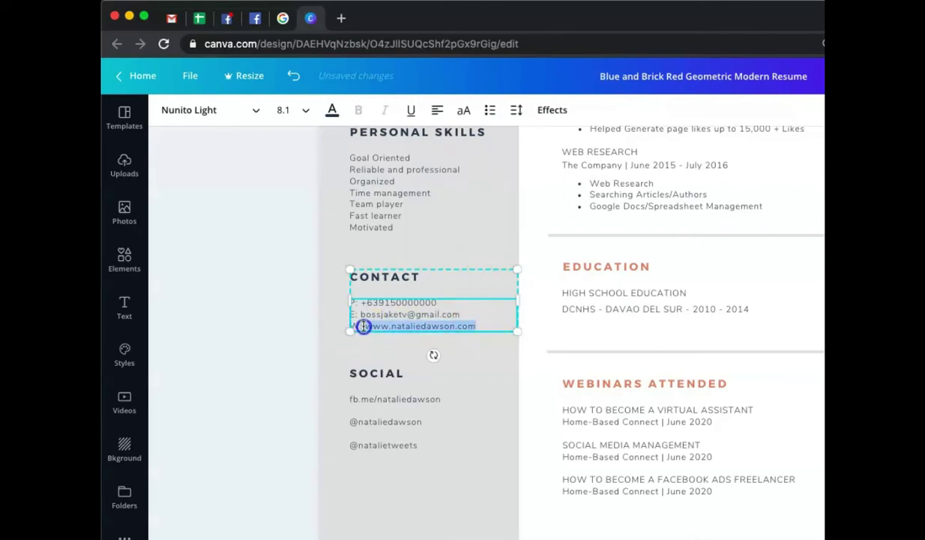
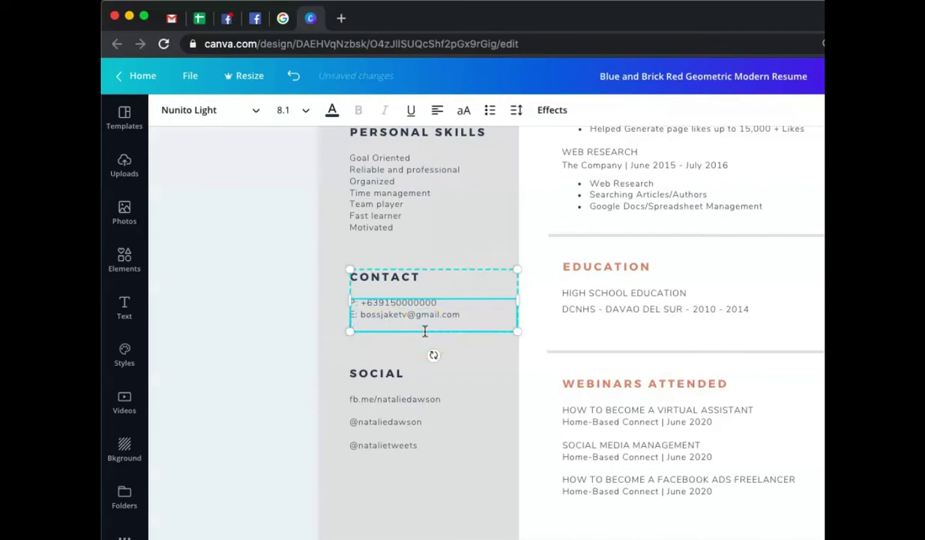
left_click(319, 314)
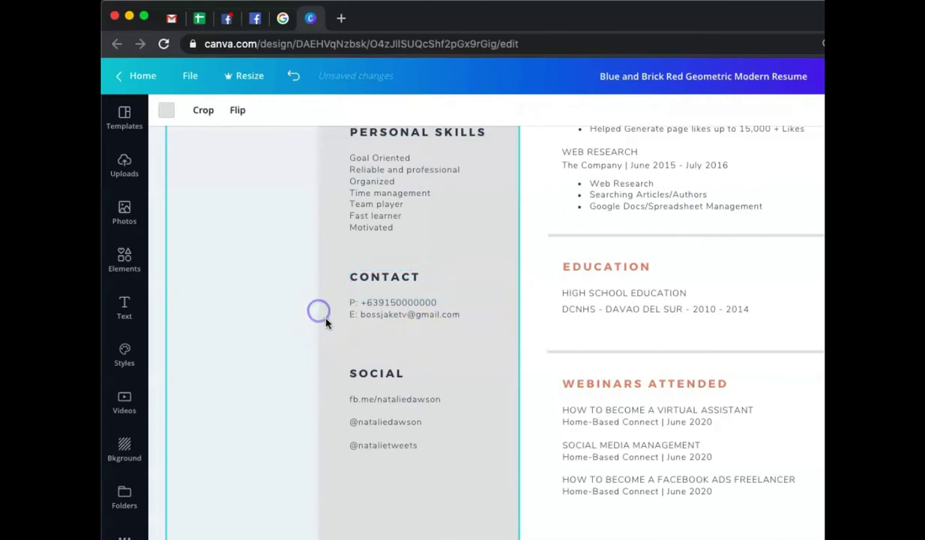
scroll(404, 338, "up", 5)
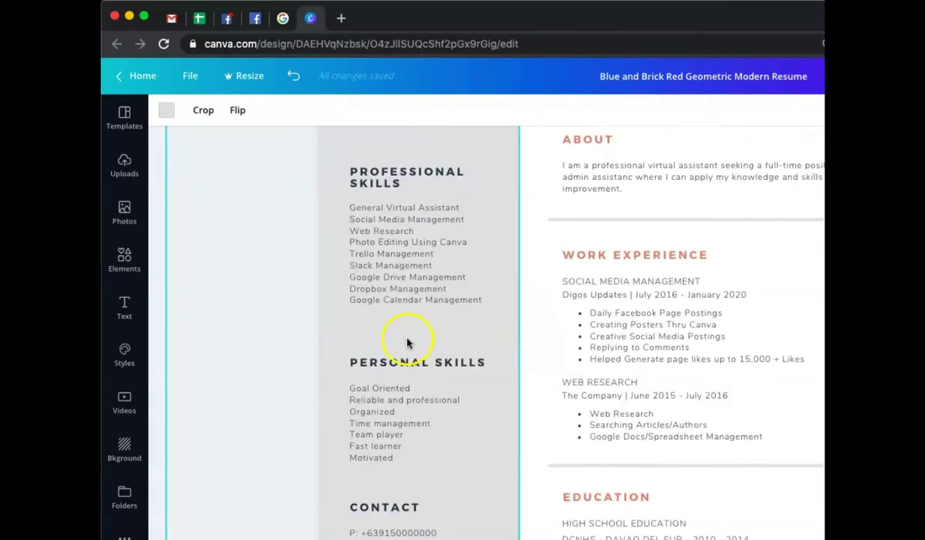
scroll(405, 344, "down", 2)
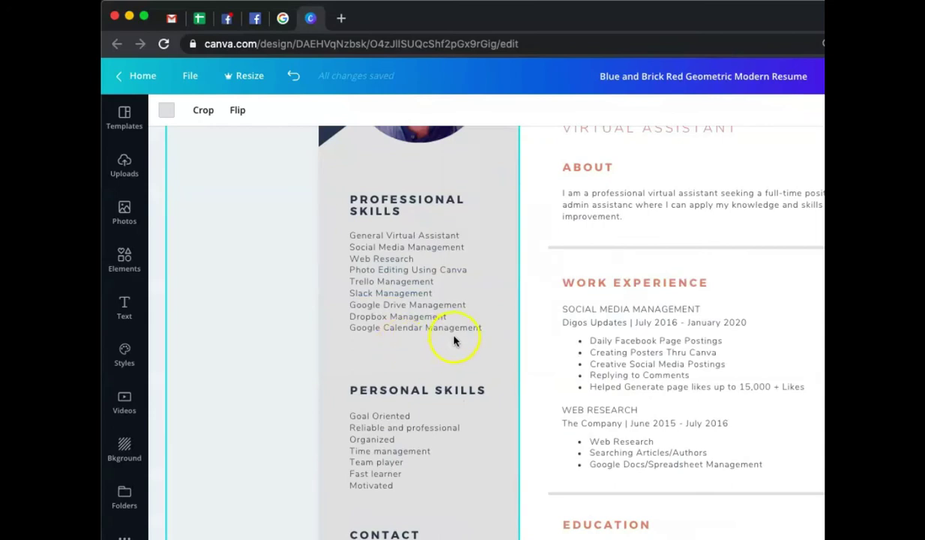
scroll(454, 339, "down", 3)
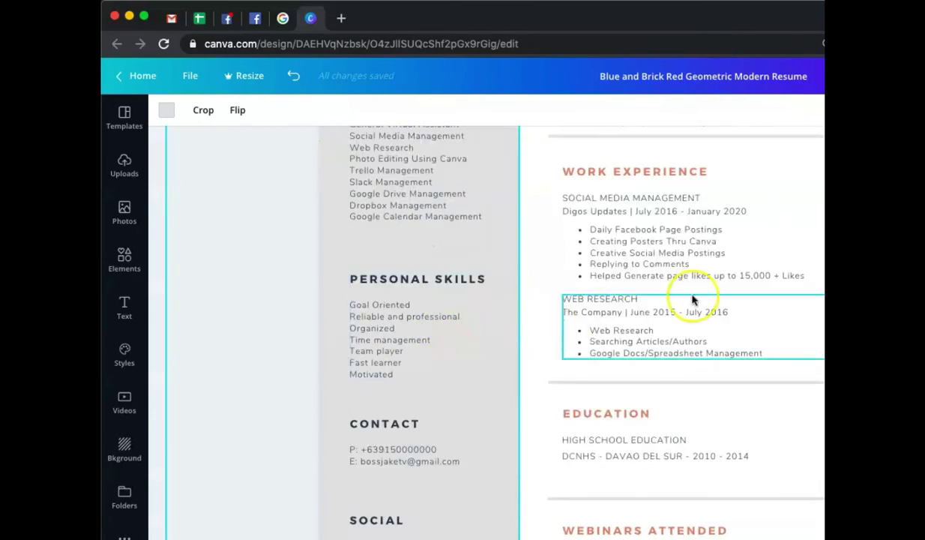
key("Escape")
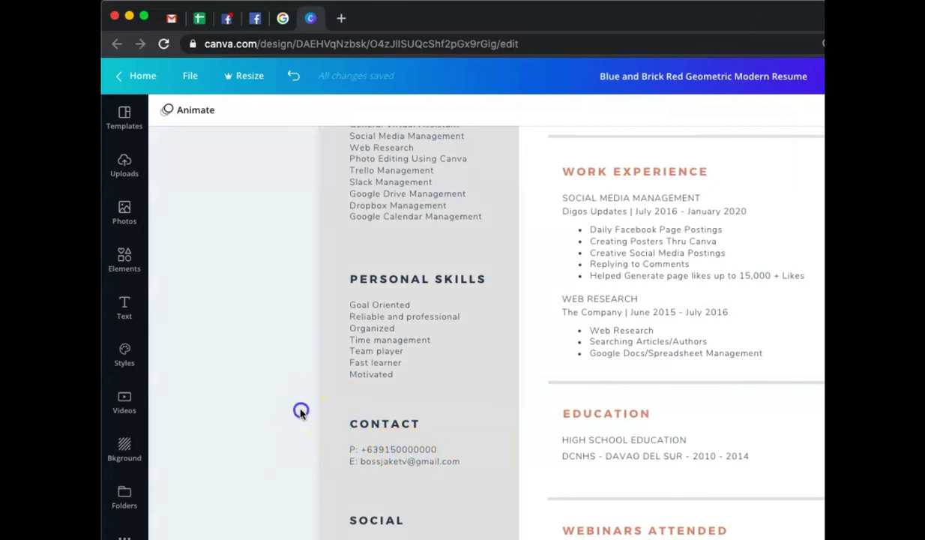
scroll(352, 408, "down", 3)
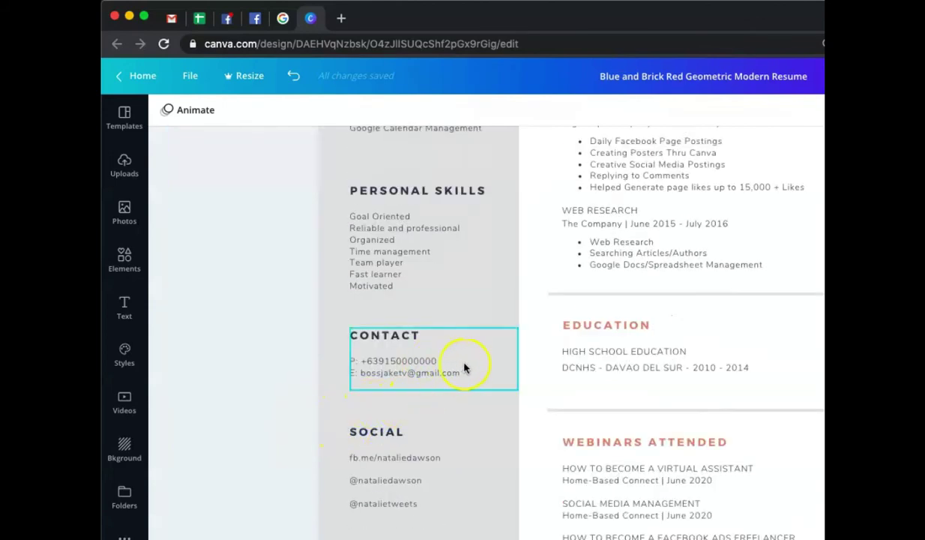
scroll(819, 442, "up", 1)
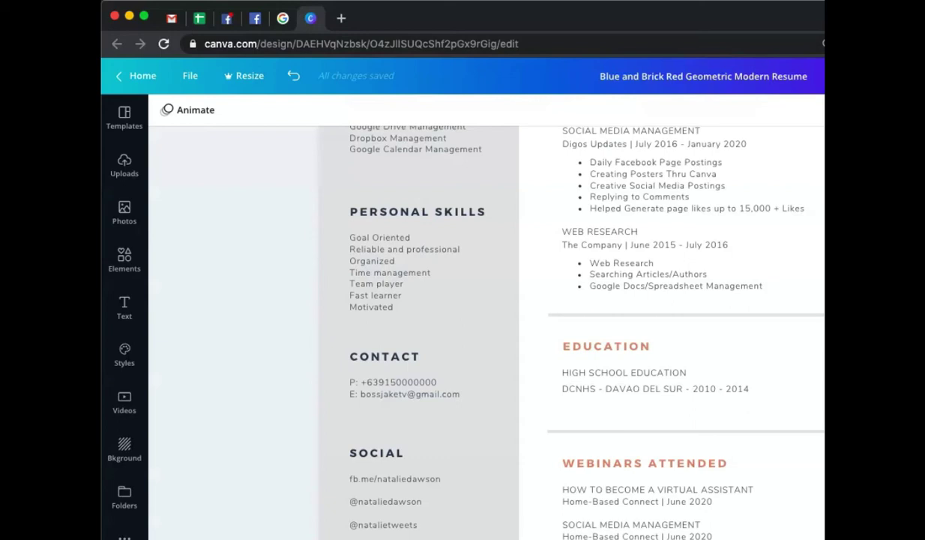
- Replace the sample Facebook link with the user's handle and add a Facebook label
left_click(448, 449)
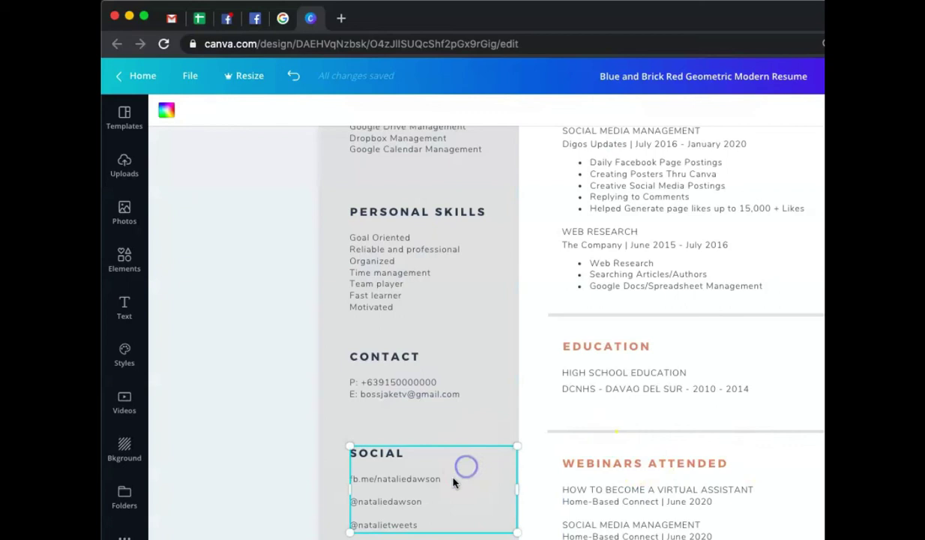
left_click(451, 480)
left_click_drag(453, 480, 377, 480)
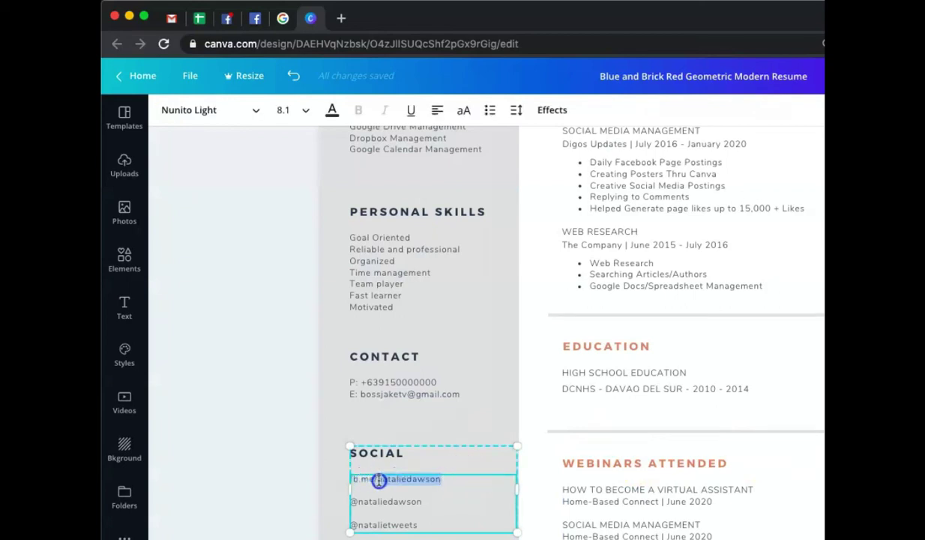
type("jakeayano")
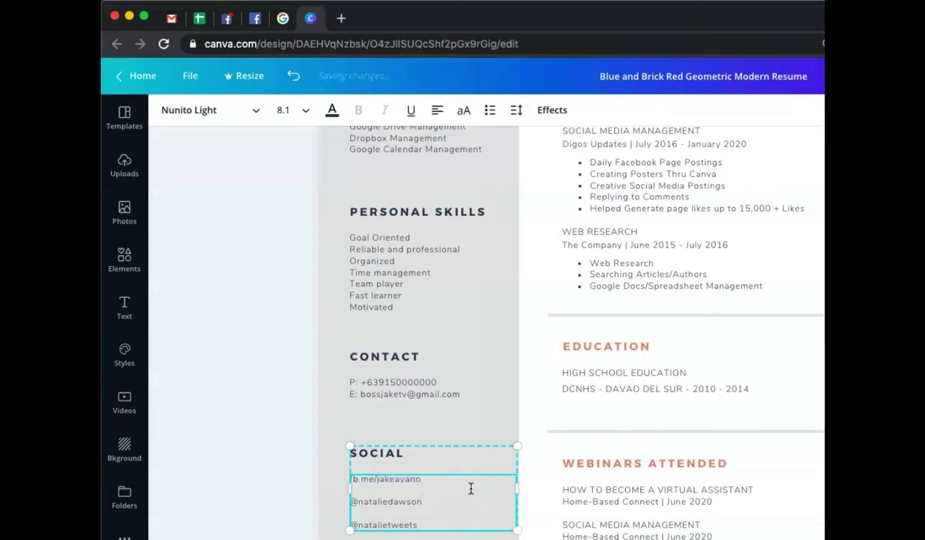
left_click_drag(420, 481, 350, 481)
left_click(521, 508)
type("fa")
type(":")
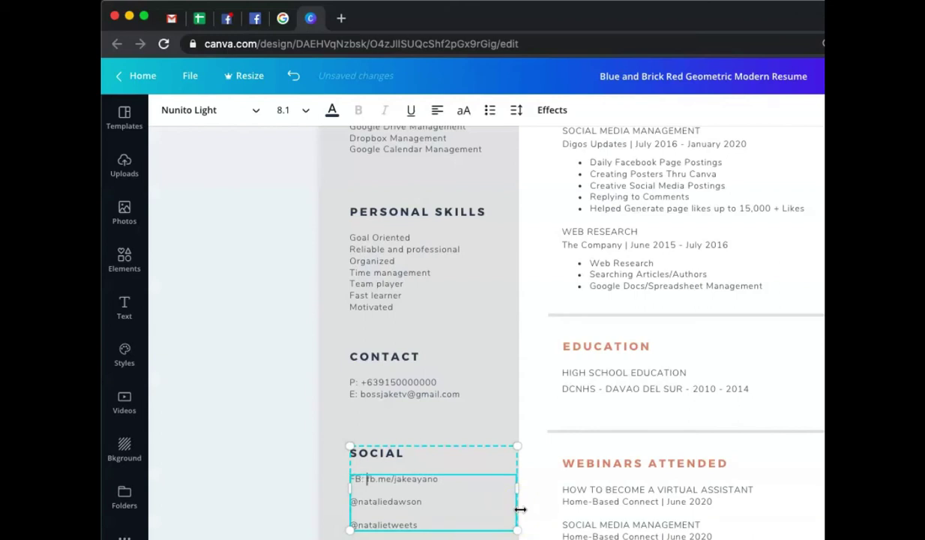
- Add IG: and YT: labels in front of the second and last handles
left_click(390, 502)
key("super+Left")
type("G")
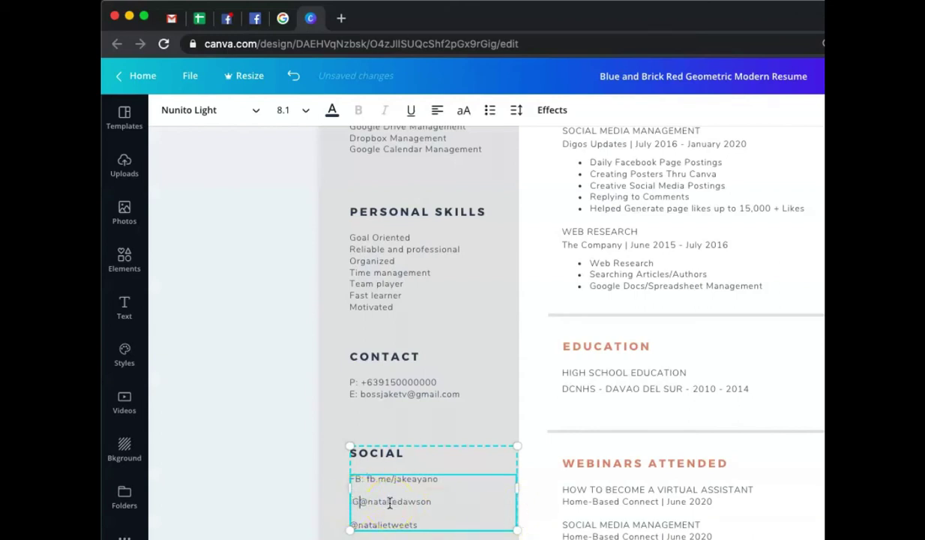
key("BackSpace")
type("G:")
left_click(351, 523)
key("BackSpace")
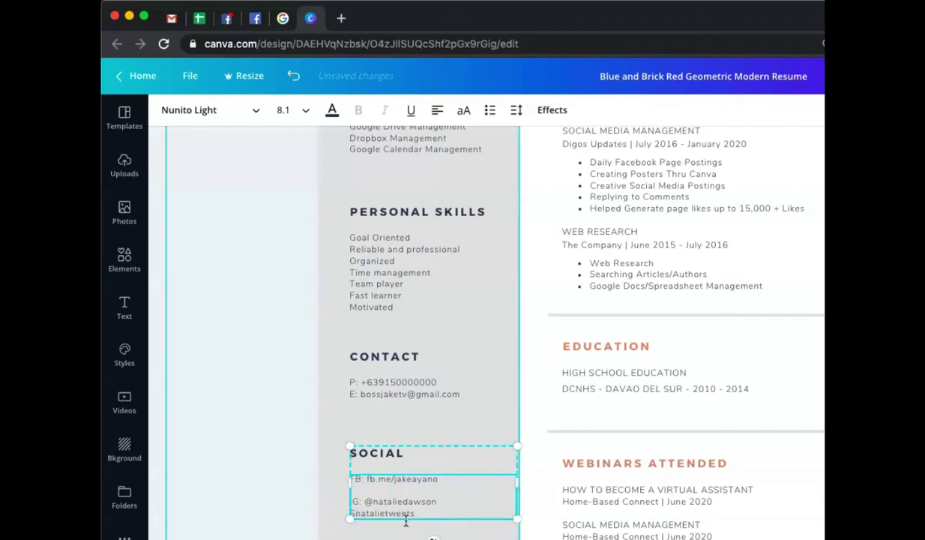
key("Return")
type("Skype")
key("BackSpace")
key("BackSpace")
key("BackSpace")
key("BackSpace")
key("BackSpace")
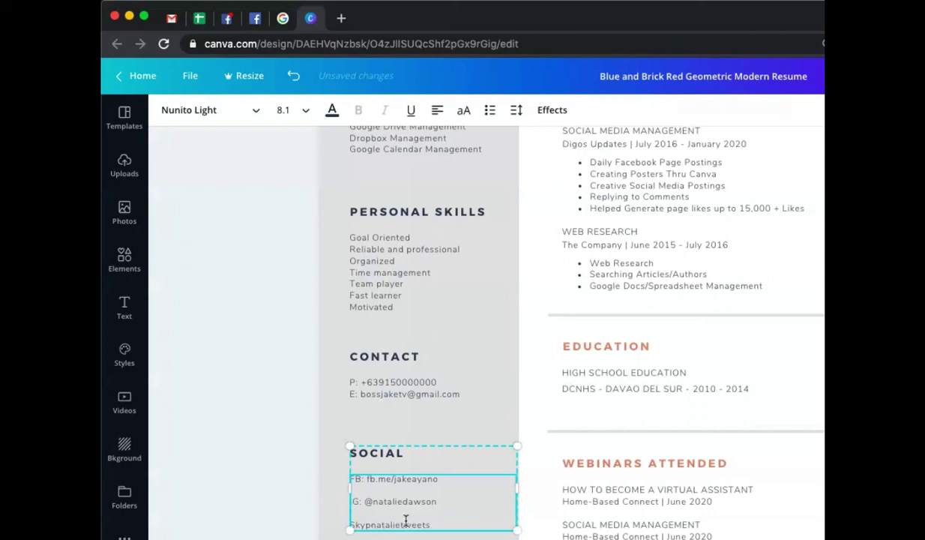
type("T: @")
- Overwrite the old YouTube and Instagram handles with the user's own handles
left_click_drag(434, 525, 383, 523)
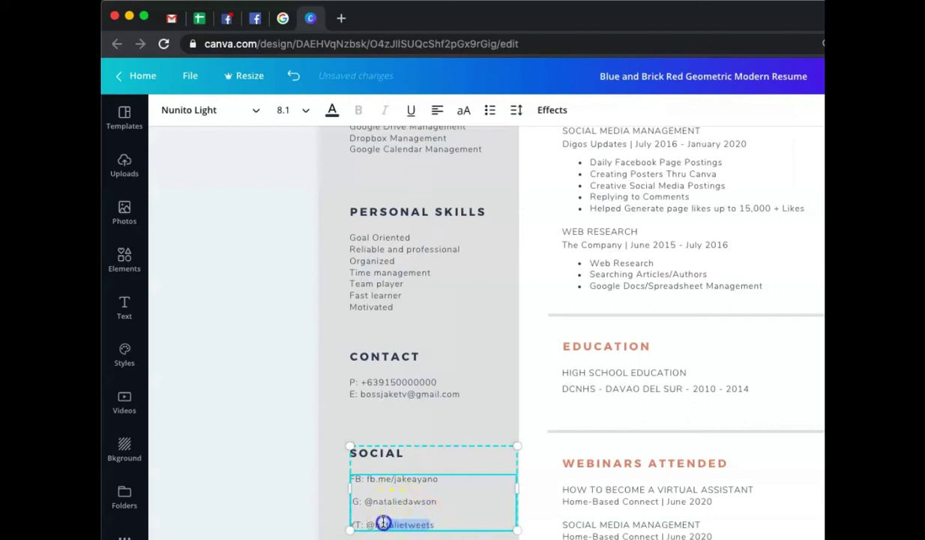
type("s")
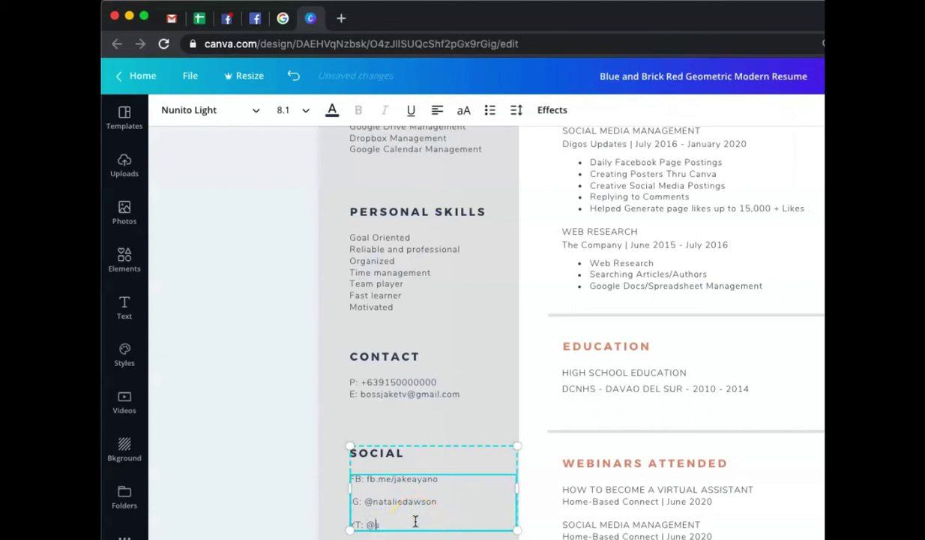
type("jakeayano")
left_click_drag(437, 501, 366, 500)
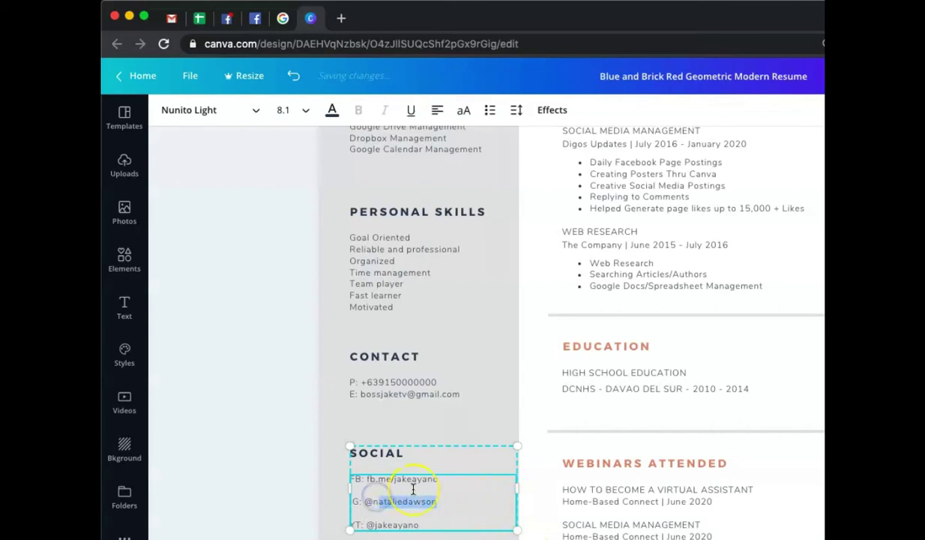
type("@n")
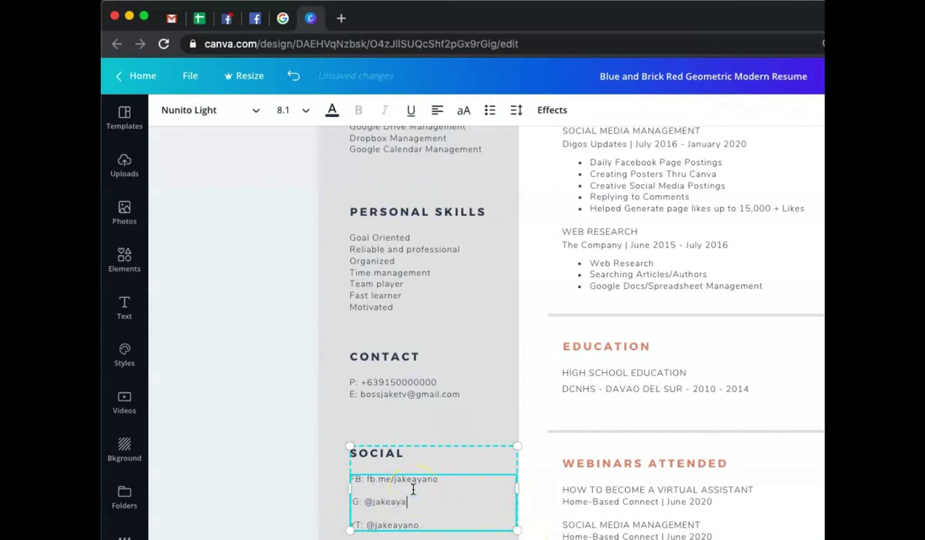
- Add a new 'S:' line with the user's Skype username directly below the Contact email
left_click(465, 395)
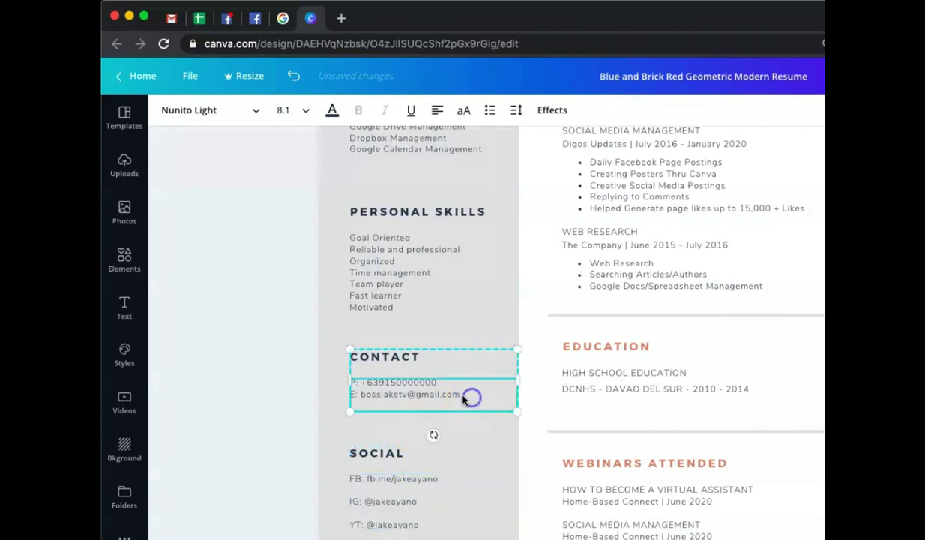
key("Return")
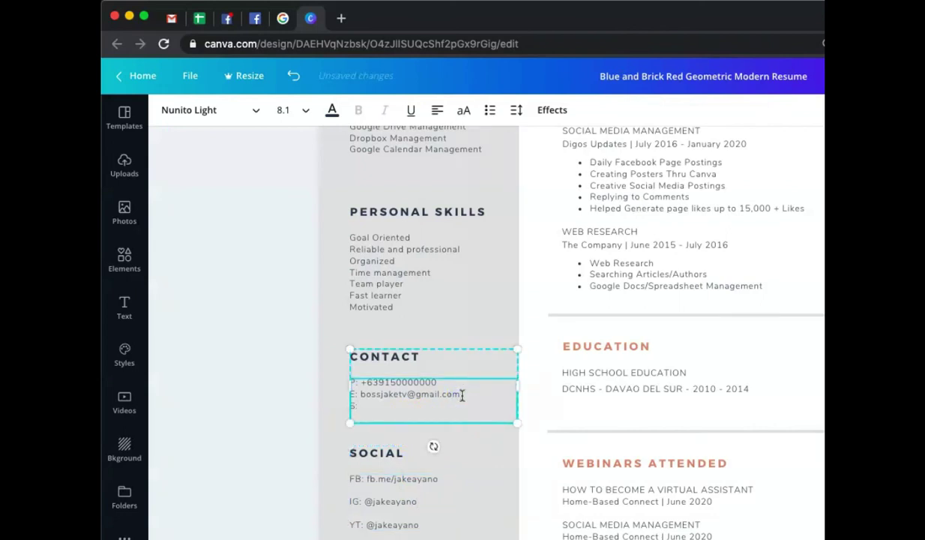
type("S: jakeayano")
left_click(485, 459)
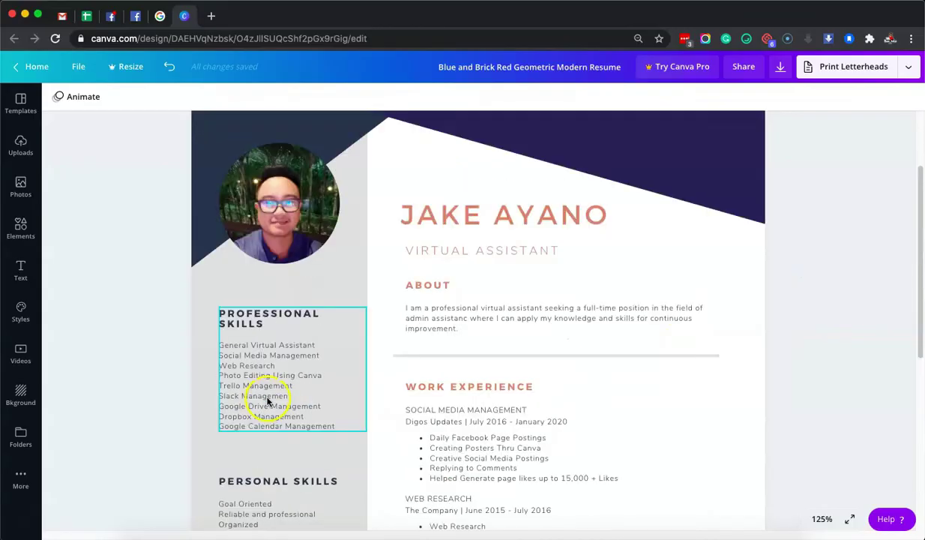
scroll(264, 393, "down", 5)
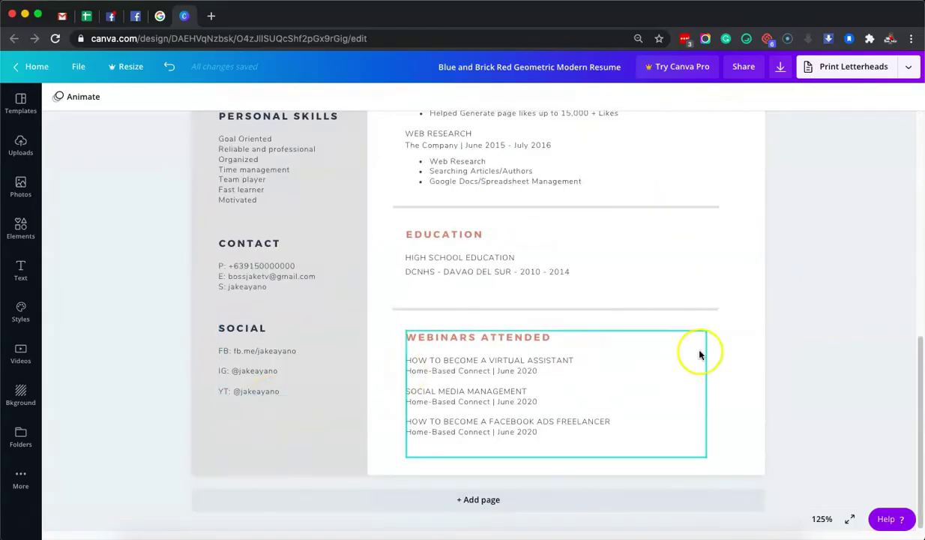
scroll(653, 392, "up", 5)
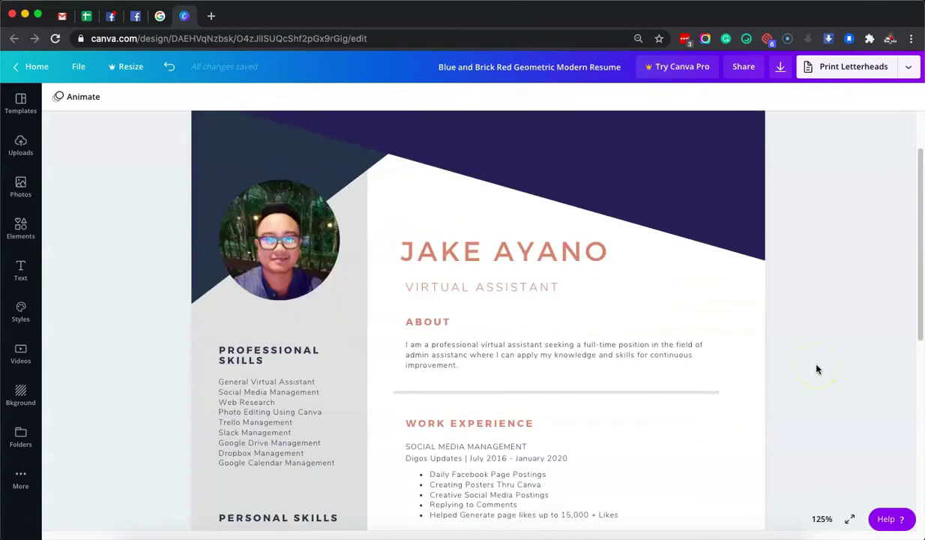
scroll(818, 369, "down", 5)
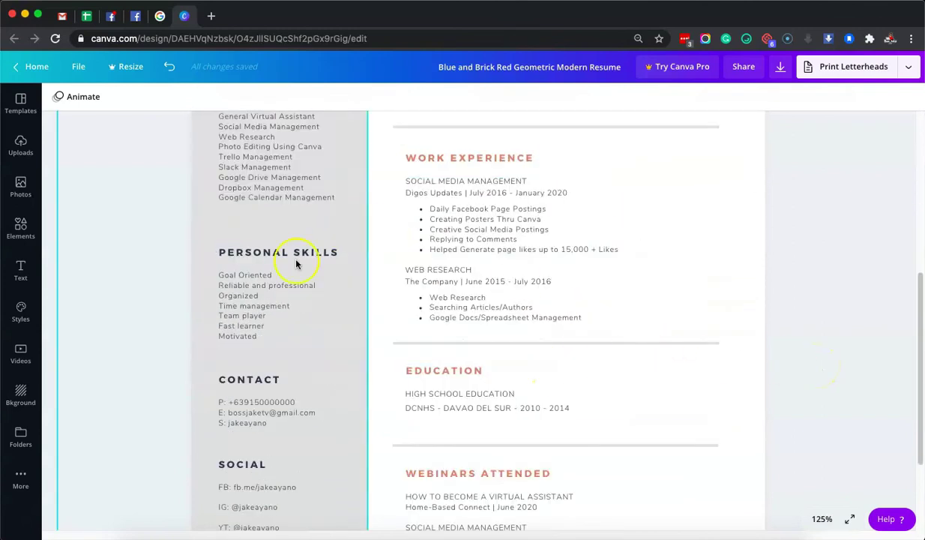
scroll(561, 304, "down", 2)
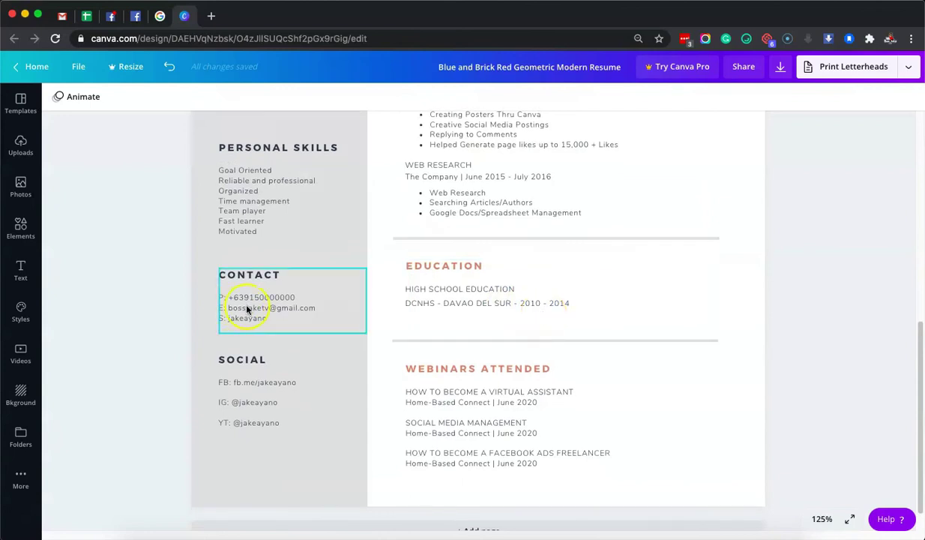
scroll(255, 307, "up", 10)
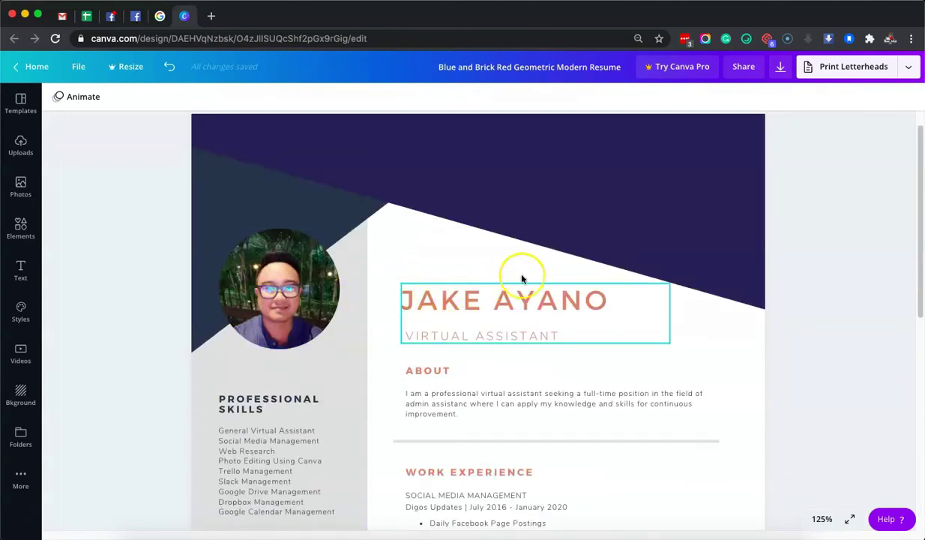
left_click(881, 333)
scroll(693, 300, "down", 5)
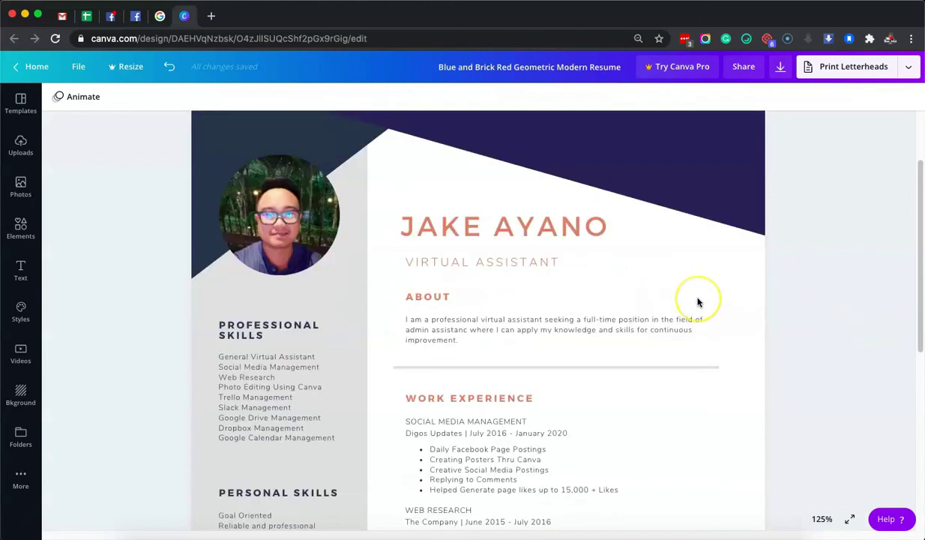
left_click(756, 304)
scroll(756, 304, "down", 2)
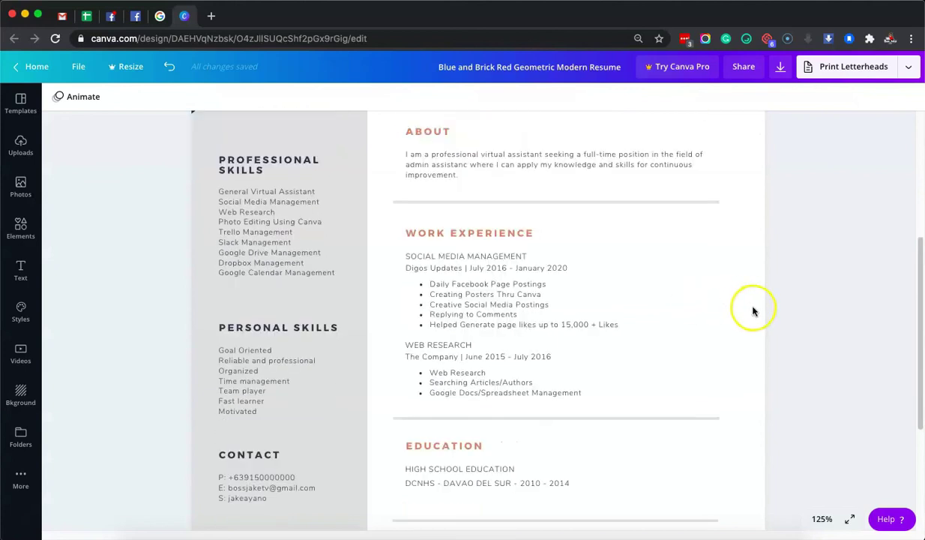
scroll(836, 289, "up", 5)
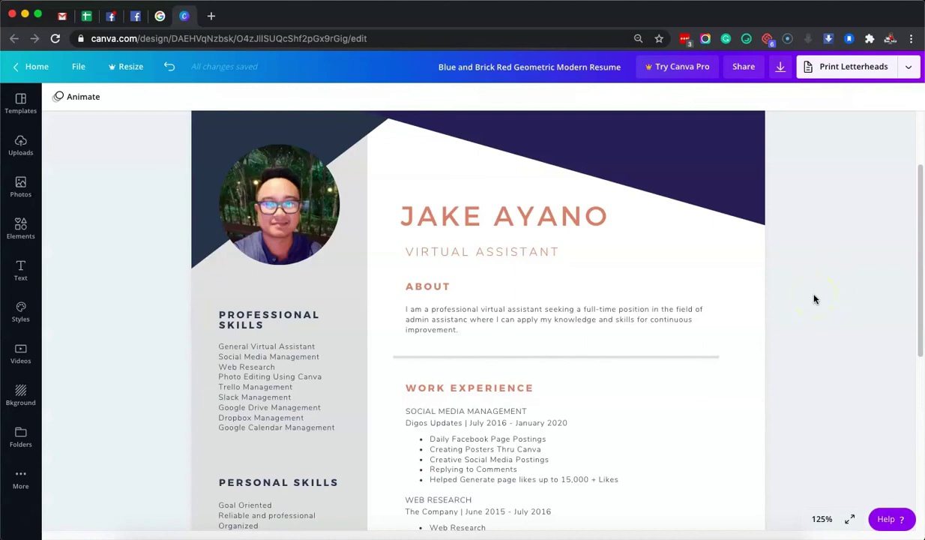
scroll(816, 304, "down", 8)
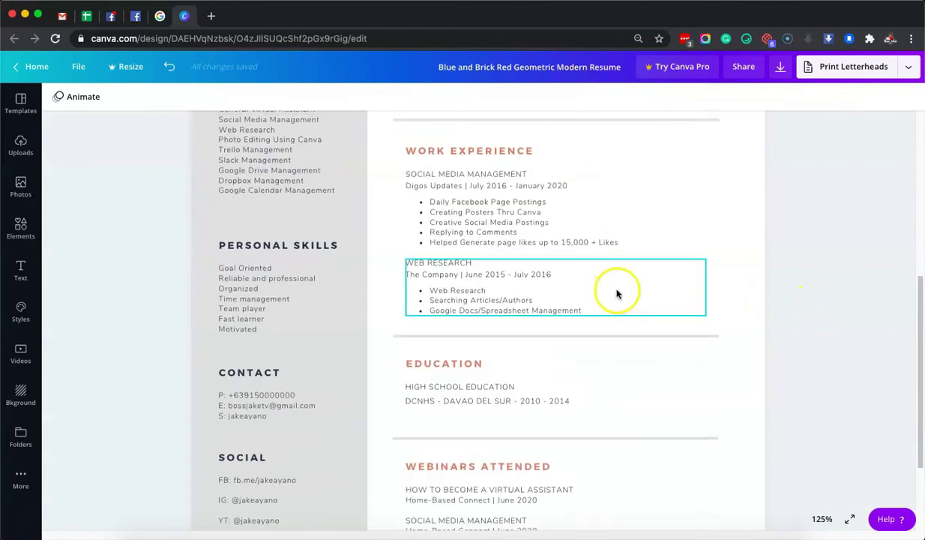
scroll(592, 270, "up", 1)
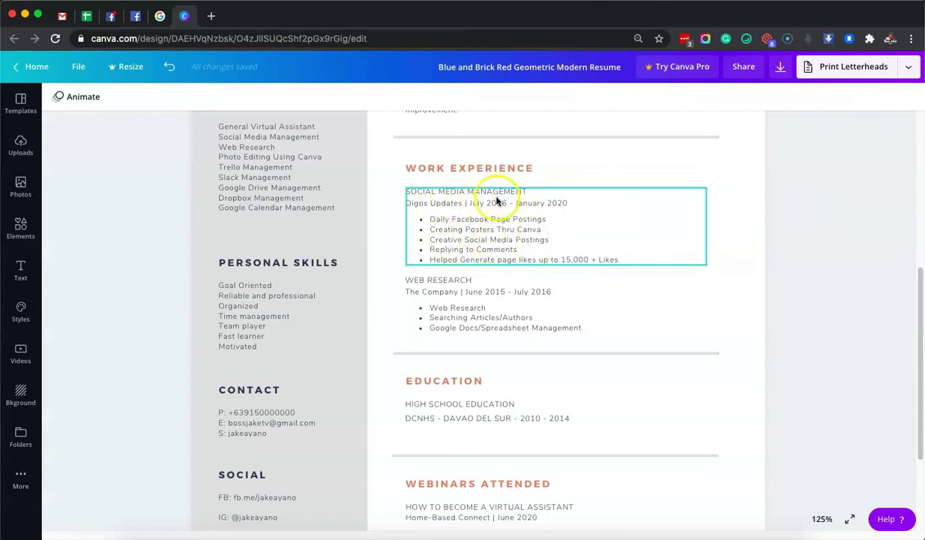
left_click(836, 227)
scroll(593, 260, "up", 5)
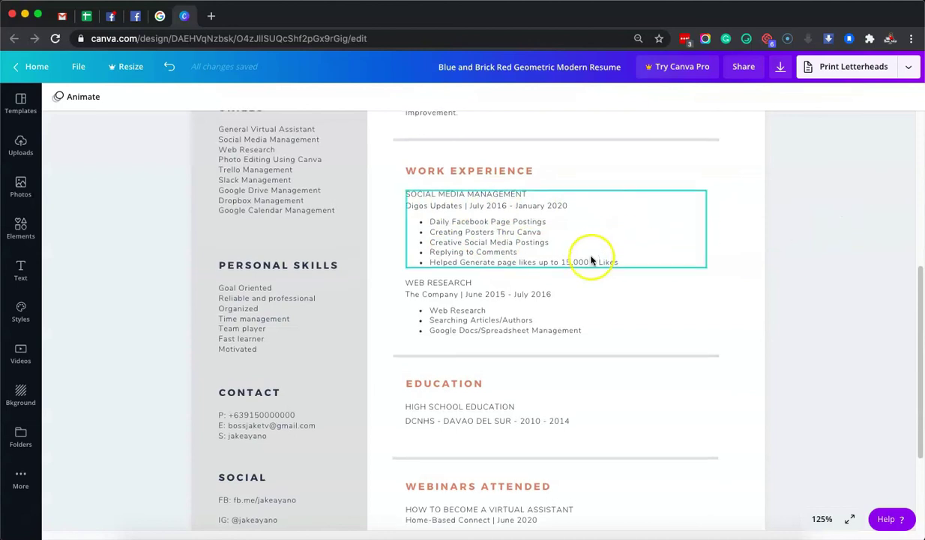
scroll(596, 264, "up", 1)
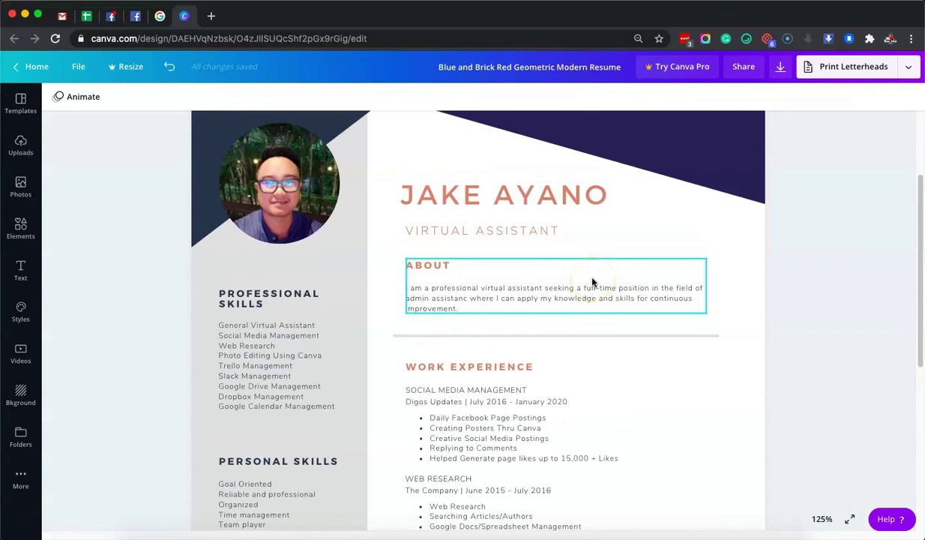
scroll(600, 308, "down", 2)
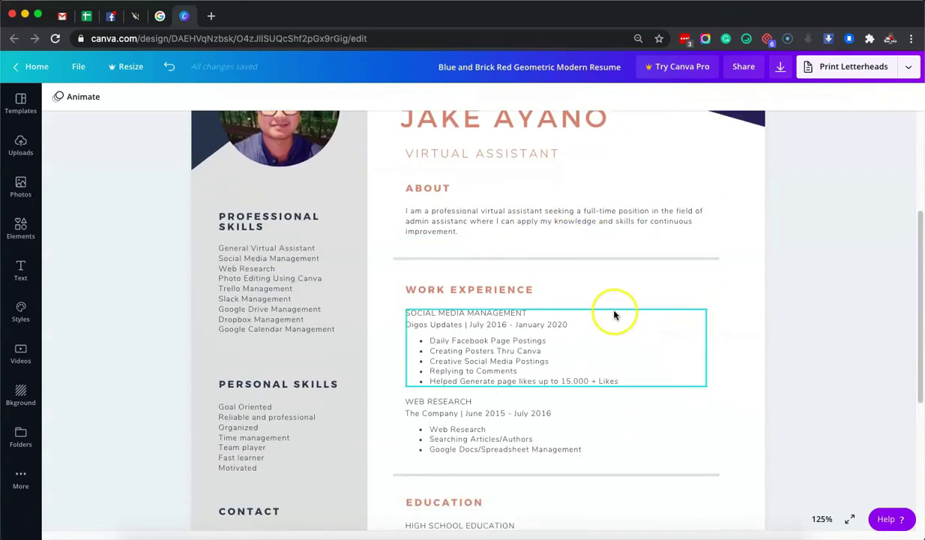
scroll(762, 309, "down", 1)
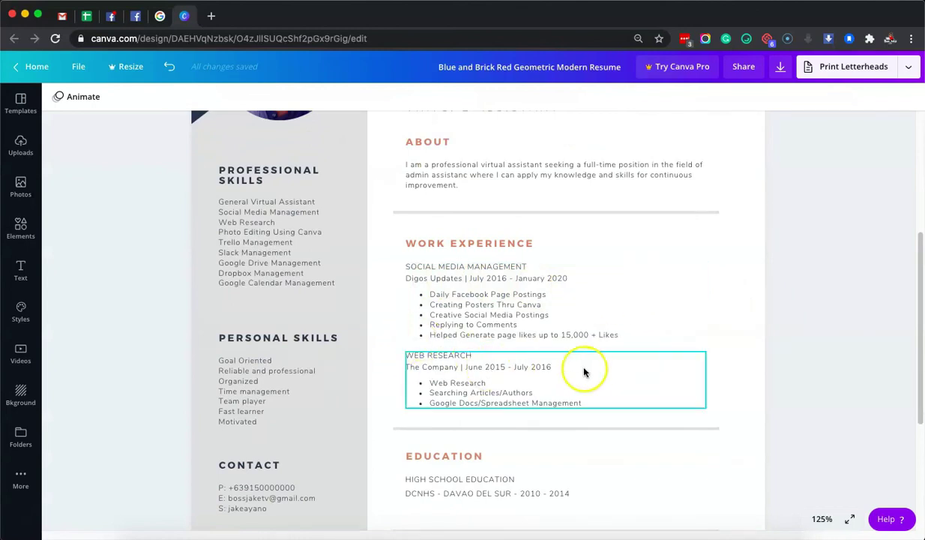
scroll(597, 372, "down", 1)
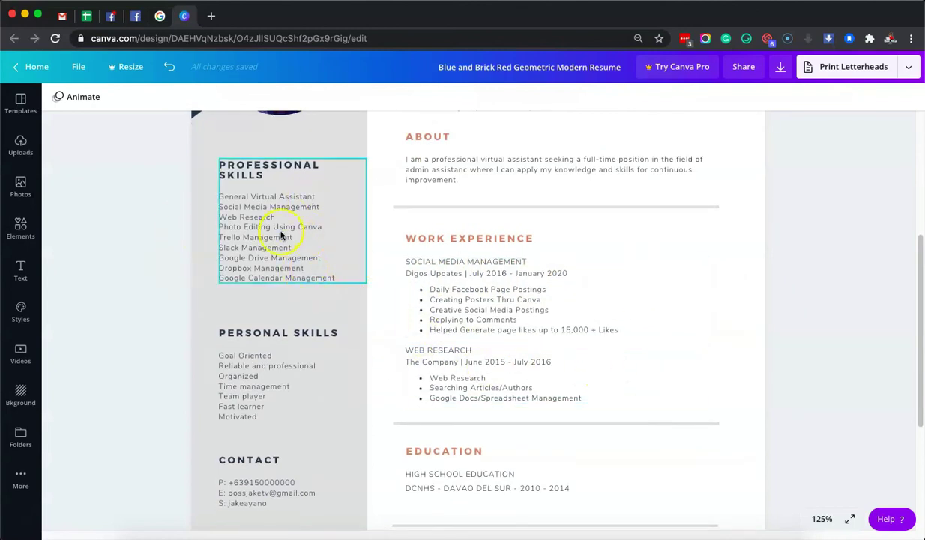
left_click(164, 232)
scroll(298, 239, "up", 1)
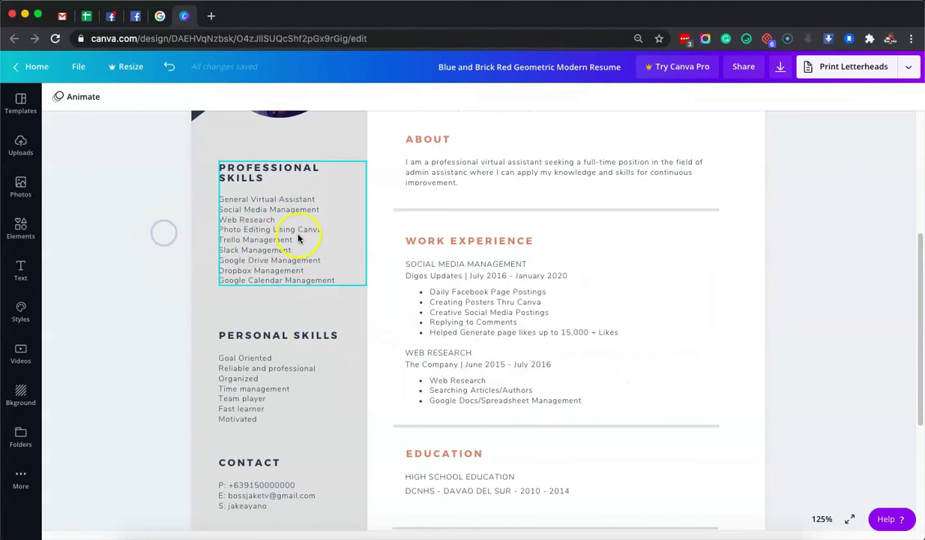
scroll(384, 255, "down", 5)
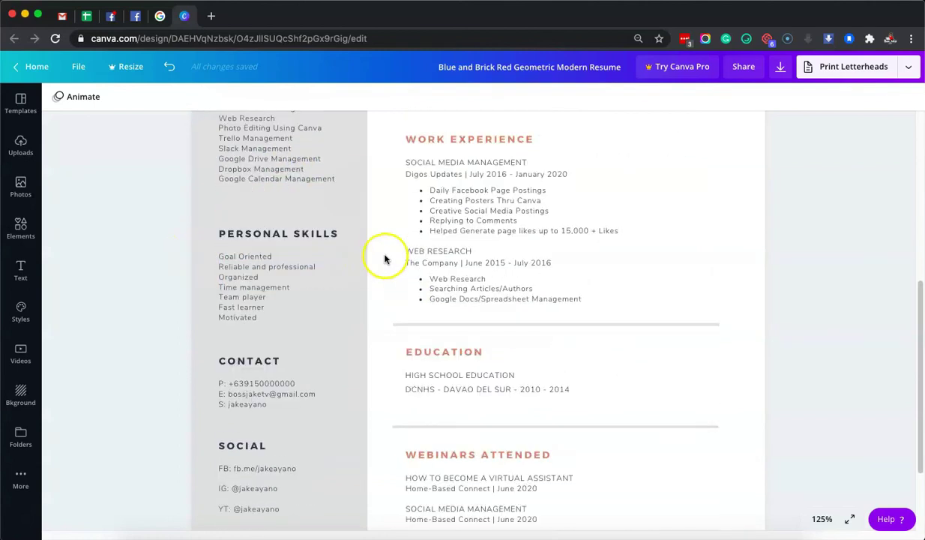
scroll(385, 259, "down", 5)
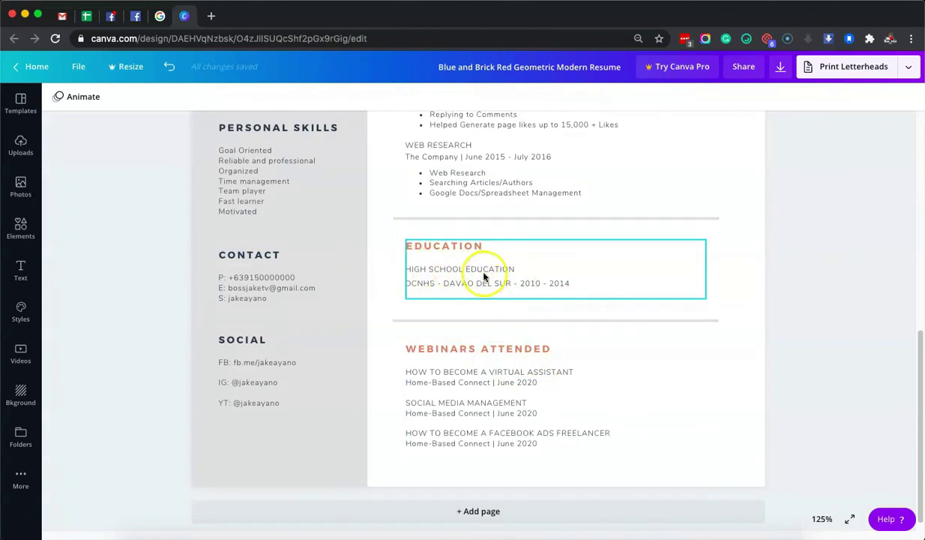
scroll(829, 284, "up", 10)
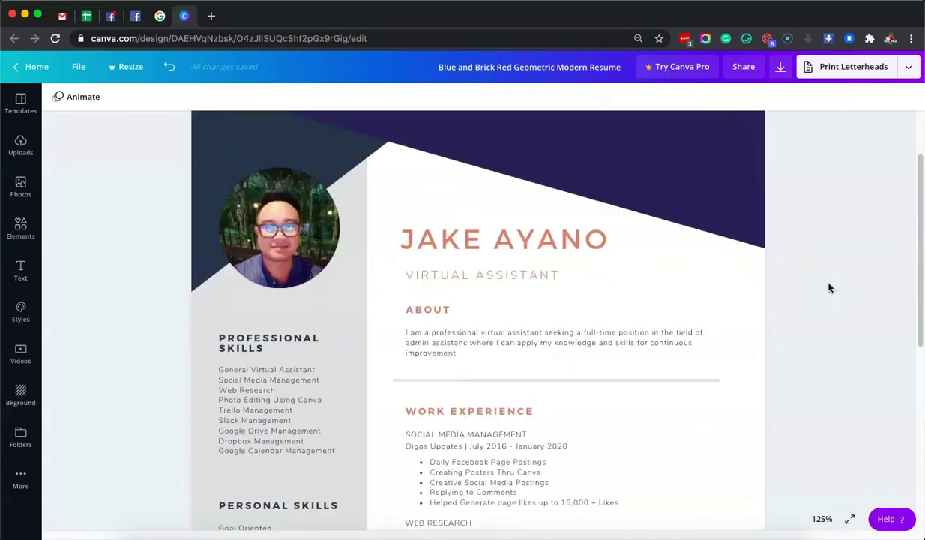
scroll(828, 287, "down", 8)
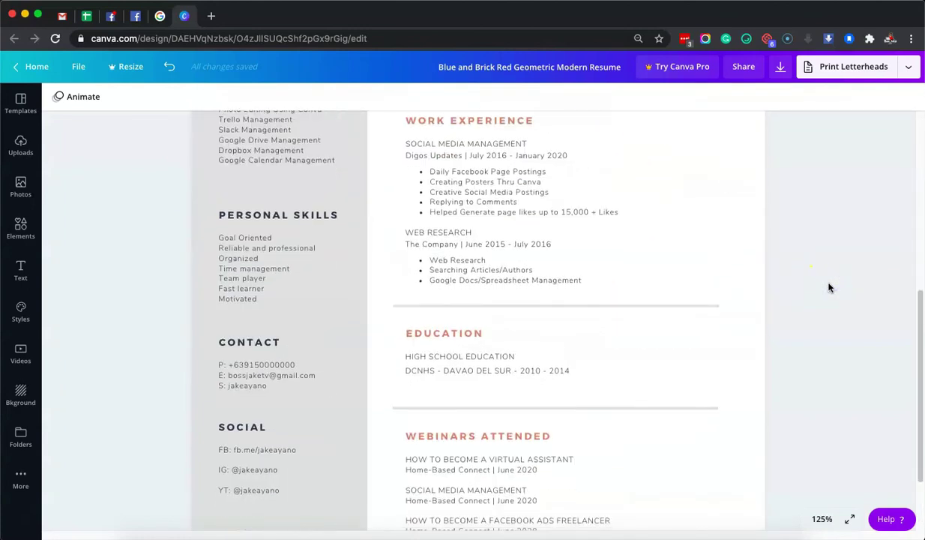
scroll(828, 287, "down", 2)
scroll(828, 288, "up", 5)
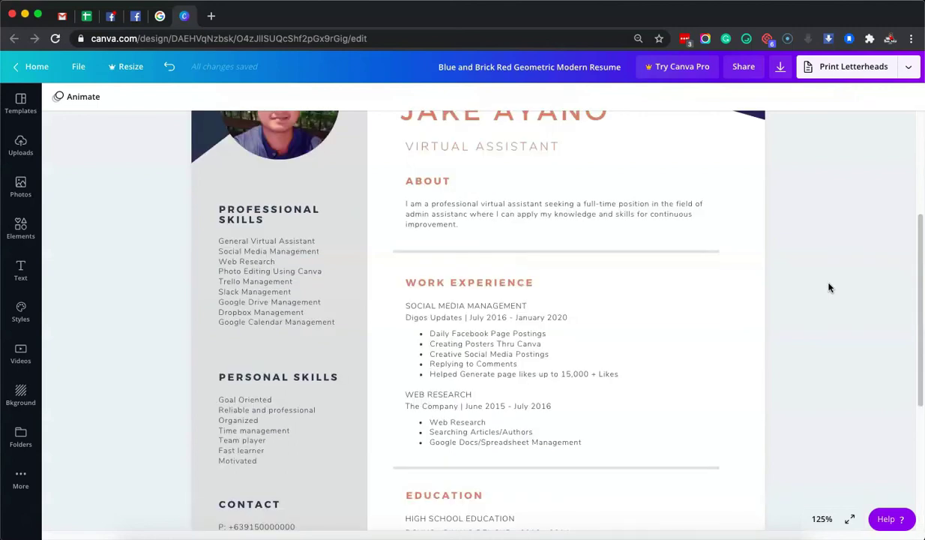
scroll(829, 287, "up", 1)
scroll(535, 337, "down", 1)
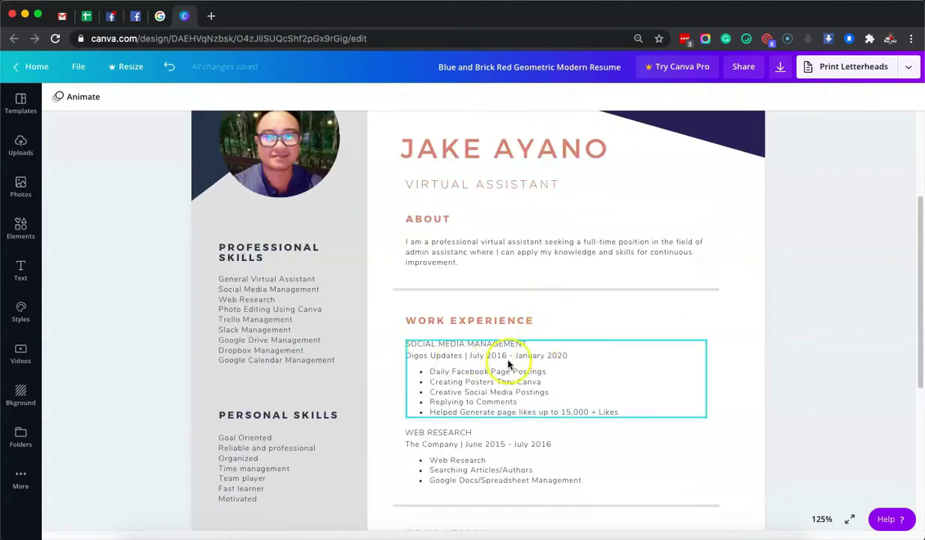
scroll(509, 364, "down", 2)
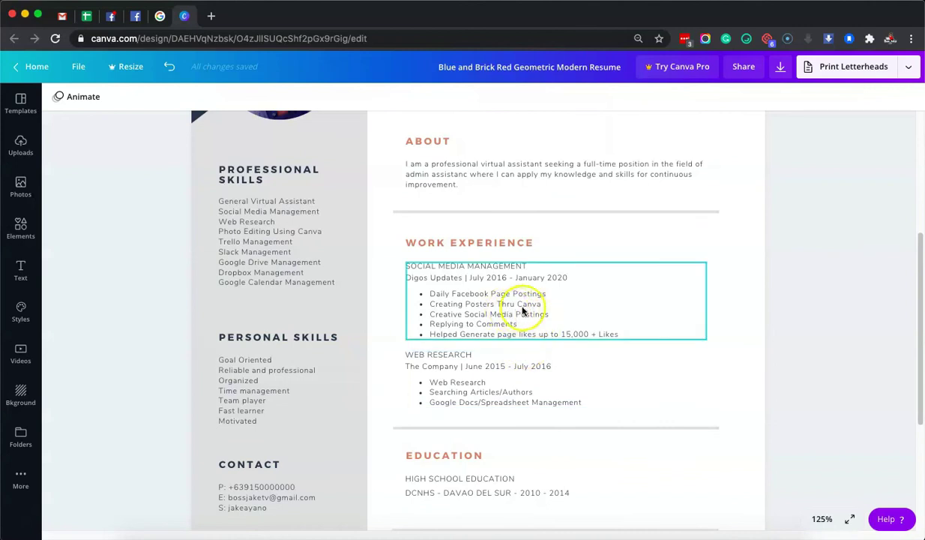
scroll(555, 311, "down", 2)
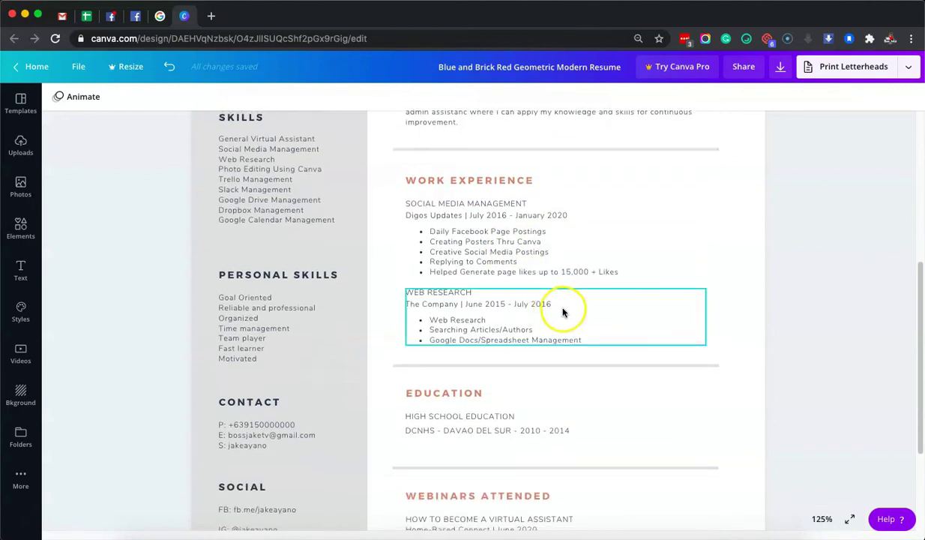
scroll(564, 313, "down", 1)
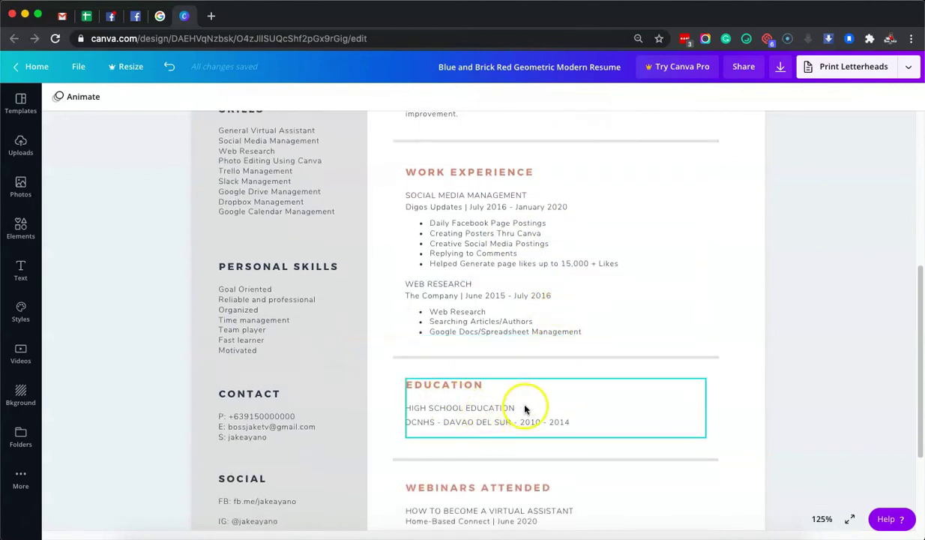
scroll(665, 402, "down", 3)
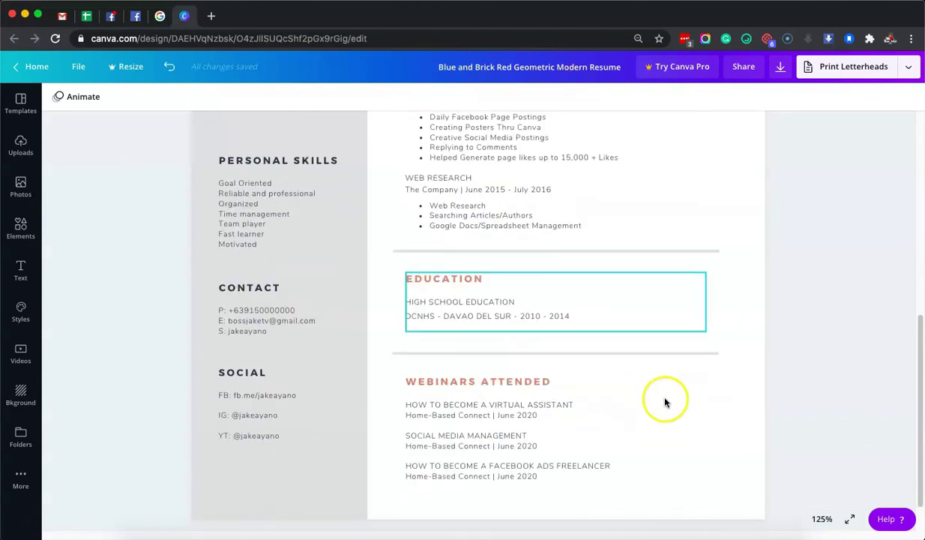
scroll(750, 383, "down", 1)
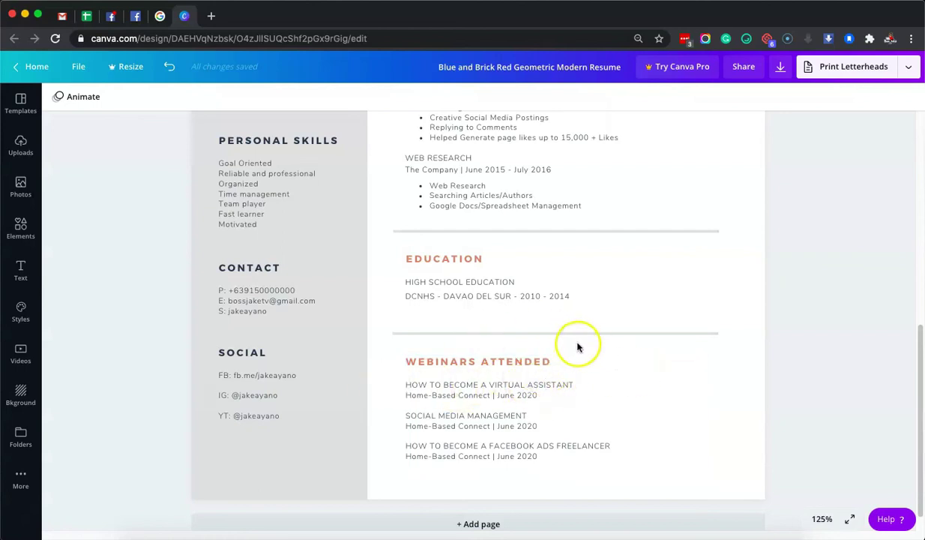
scroll(737, 369, "up", 10)
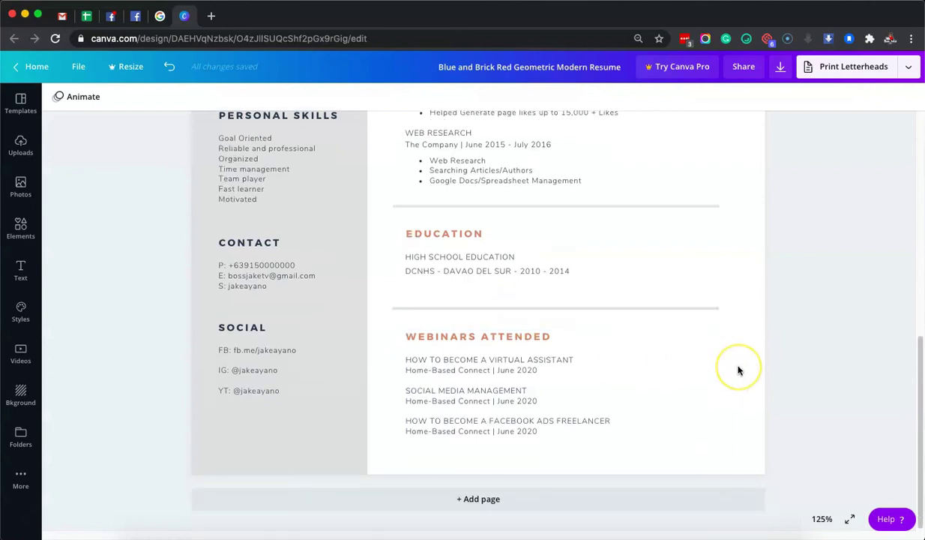
left_click(636, 264)
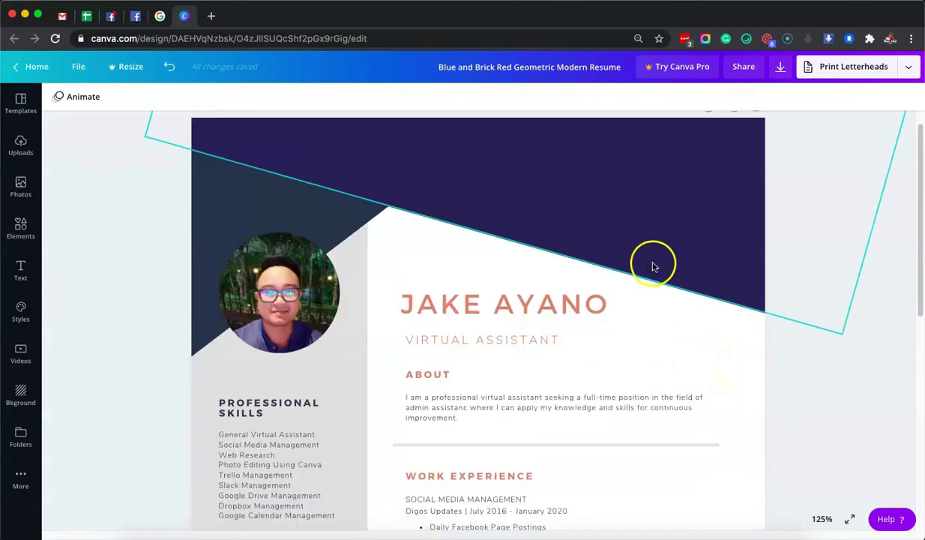
left_click(805, 366)
scroll(712, 338, "down", 2)
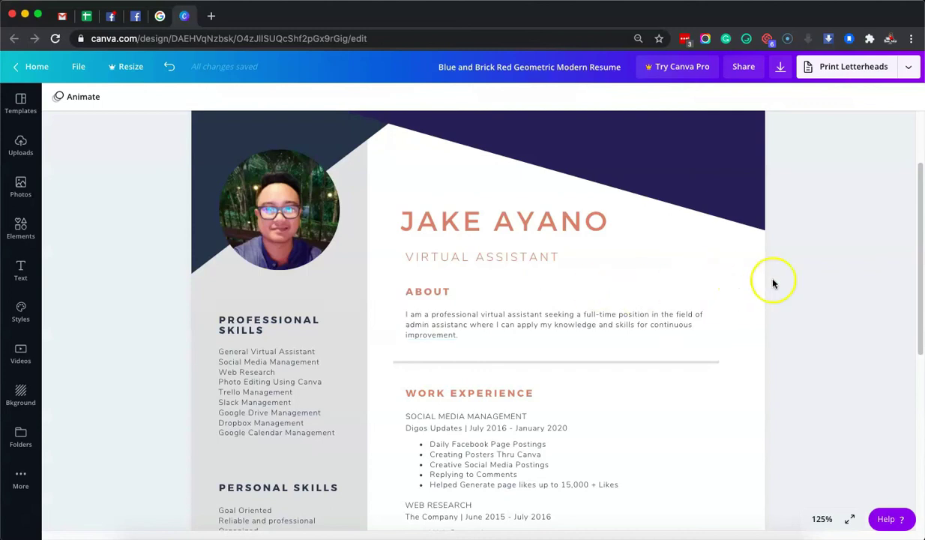
scroll(816, 316, "down", 5)
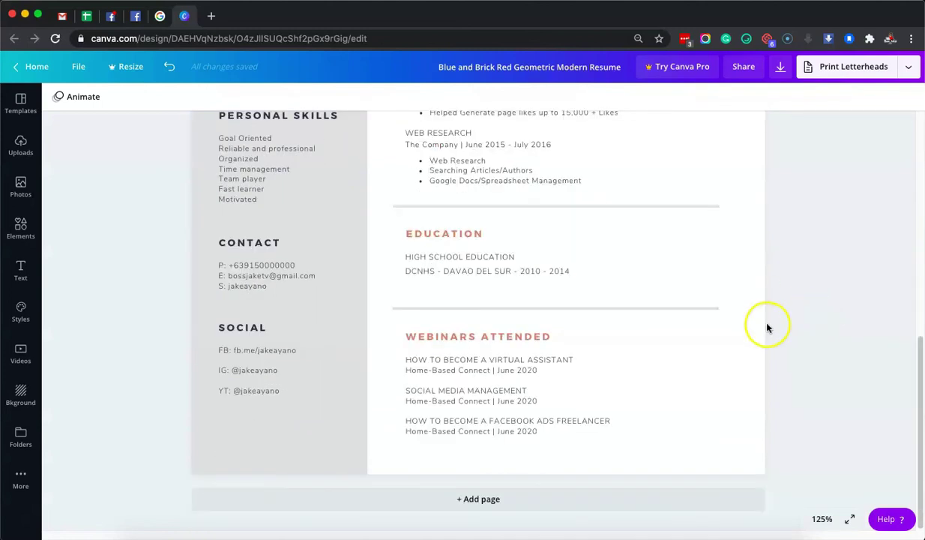
scroll(817, 332, "up", 6)
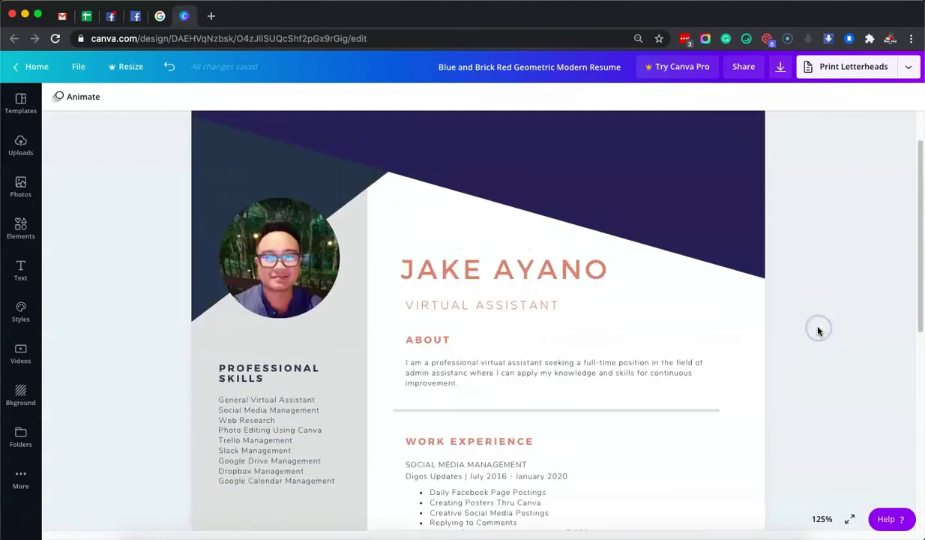
scroll(819, 331, "down", 3)
scroll(818, 331, "down", 3)
left_click(819, 324)
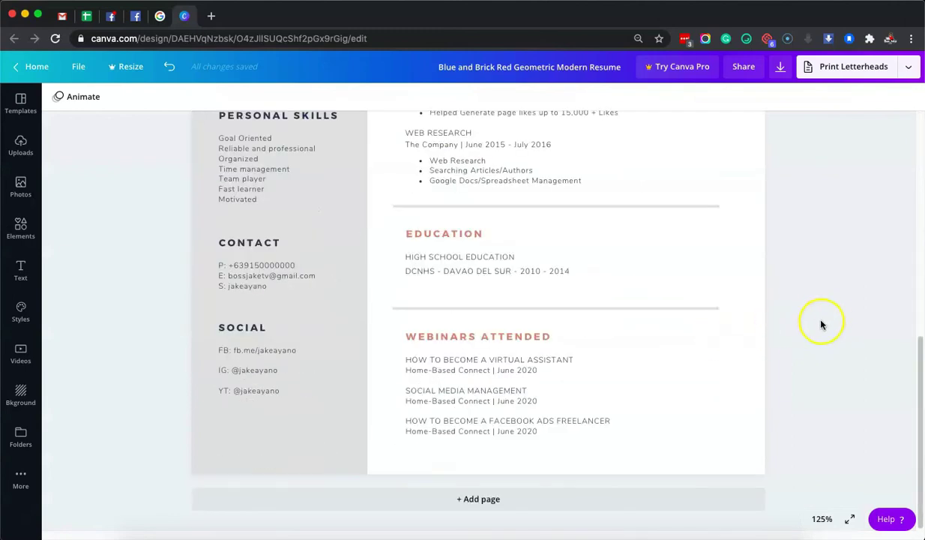
scroll(828, 316, "up", 6)
left_click(807, 342)
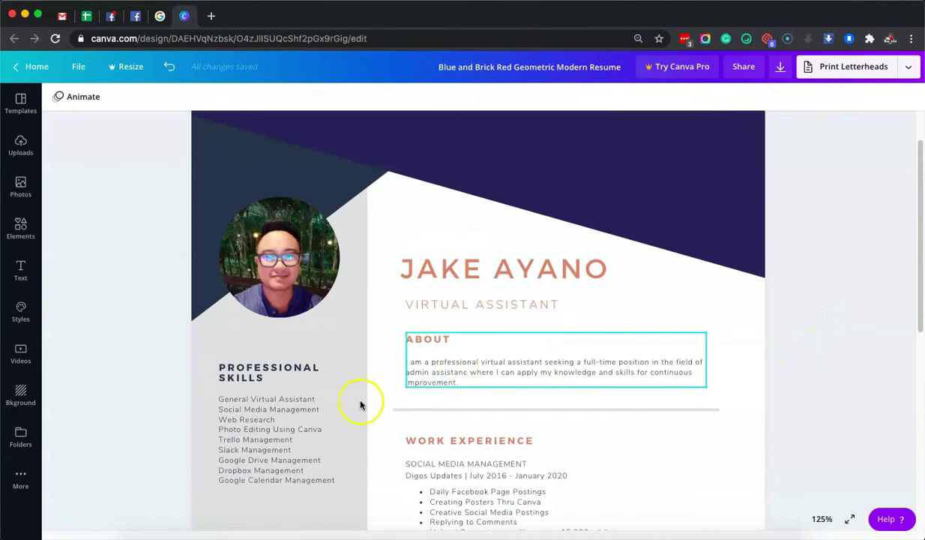